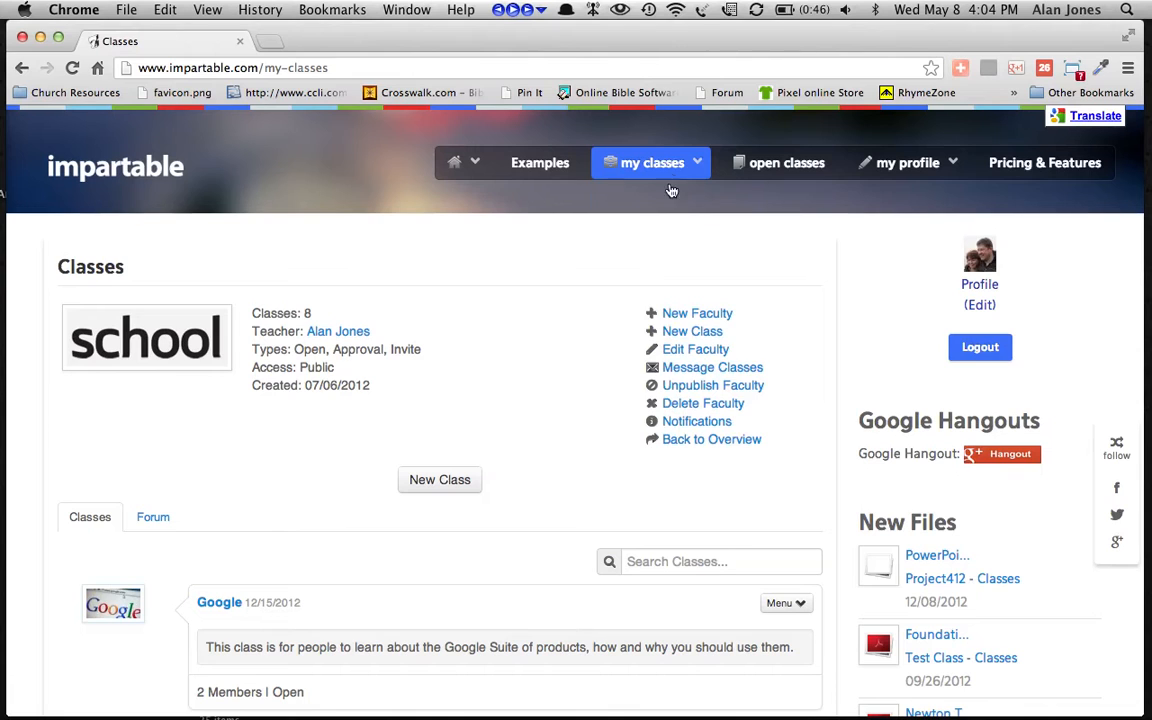
- Open the form for creating a new class
mouse_move(668, 171)
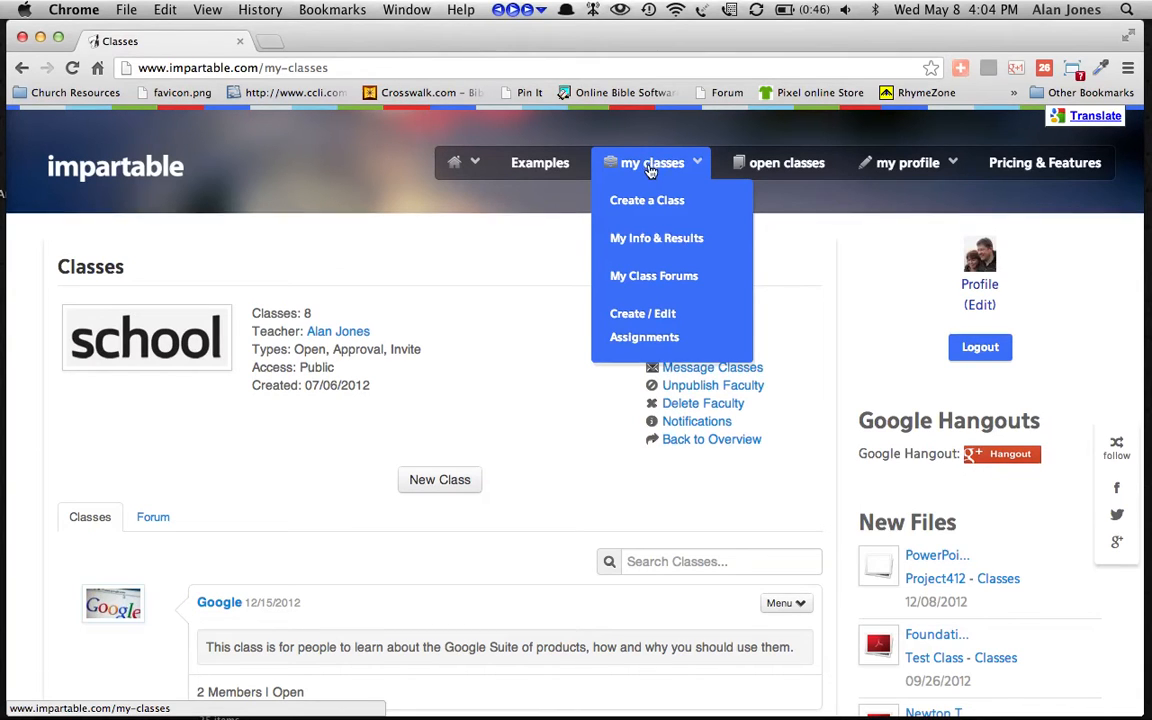
mouse_move(662, 200)
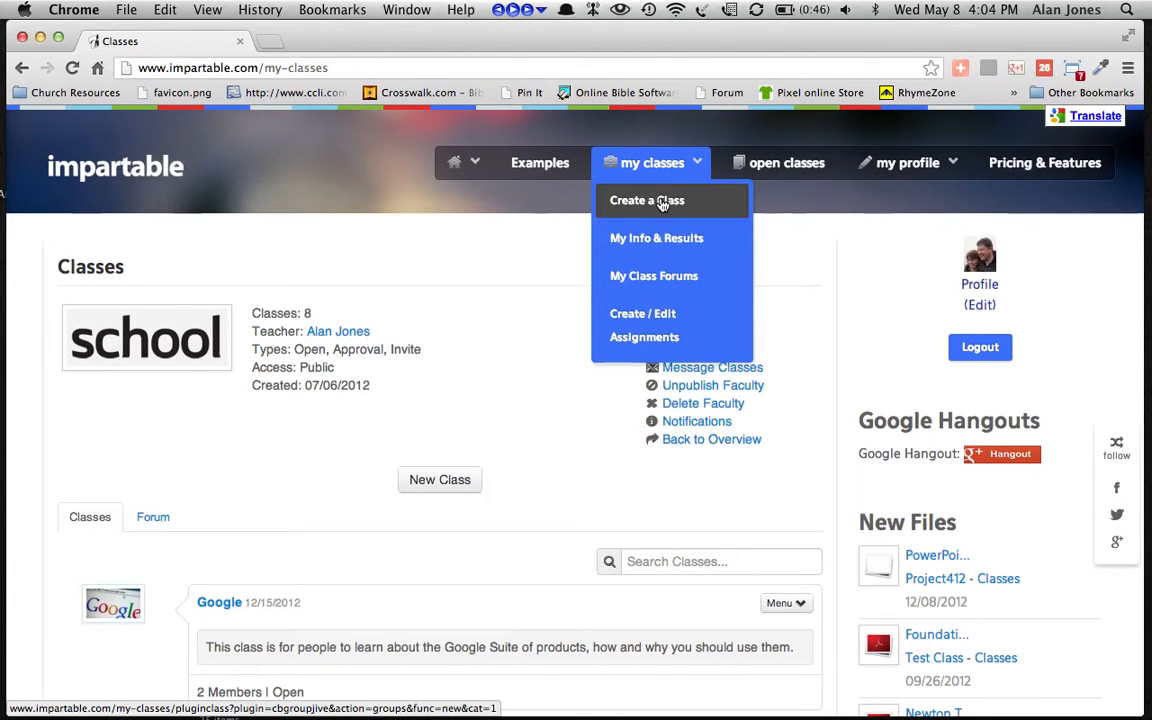
click(662, 200)
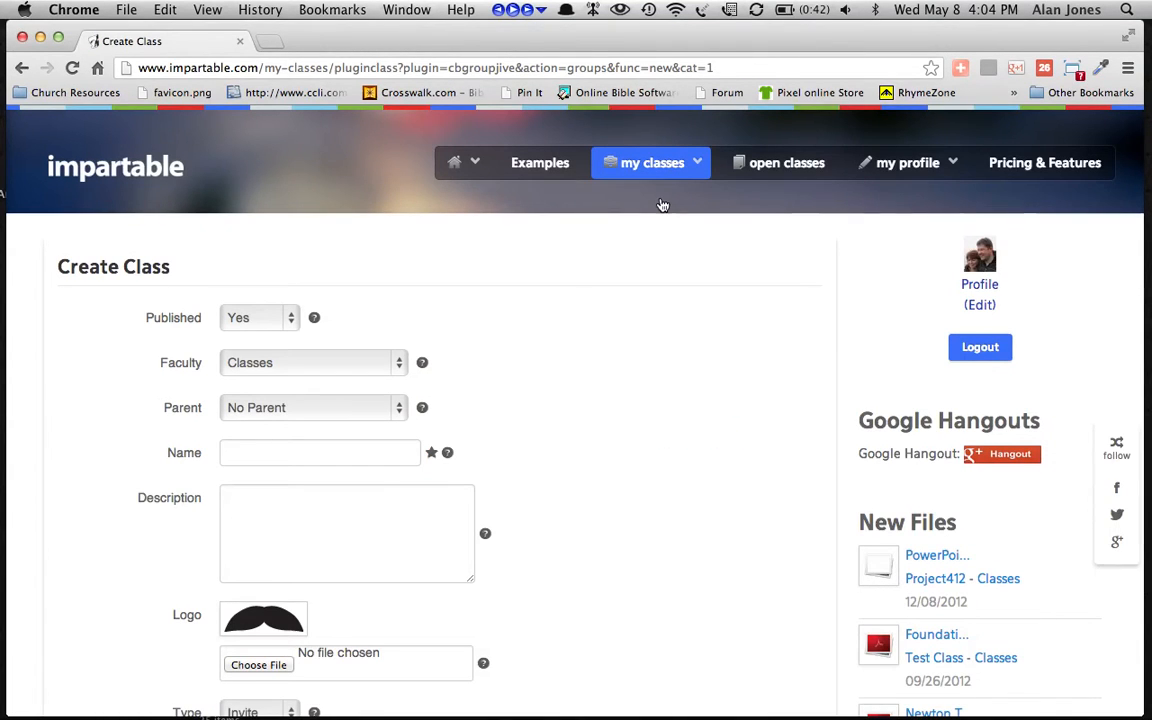
- Check the Published, Faculty and Parent options of the new class, keeping Yes, Classes and No Parent
scroll(662, 205, down, 1)
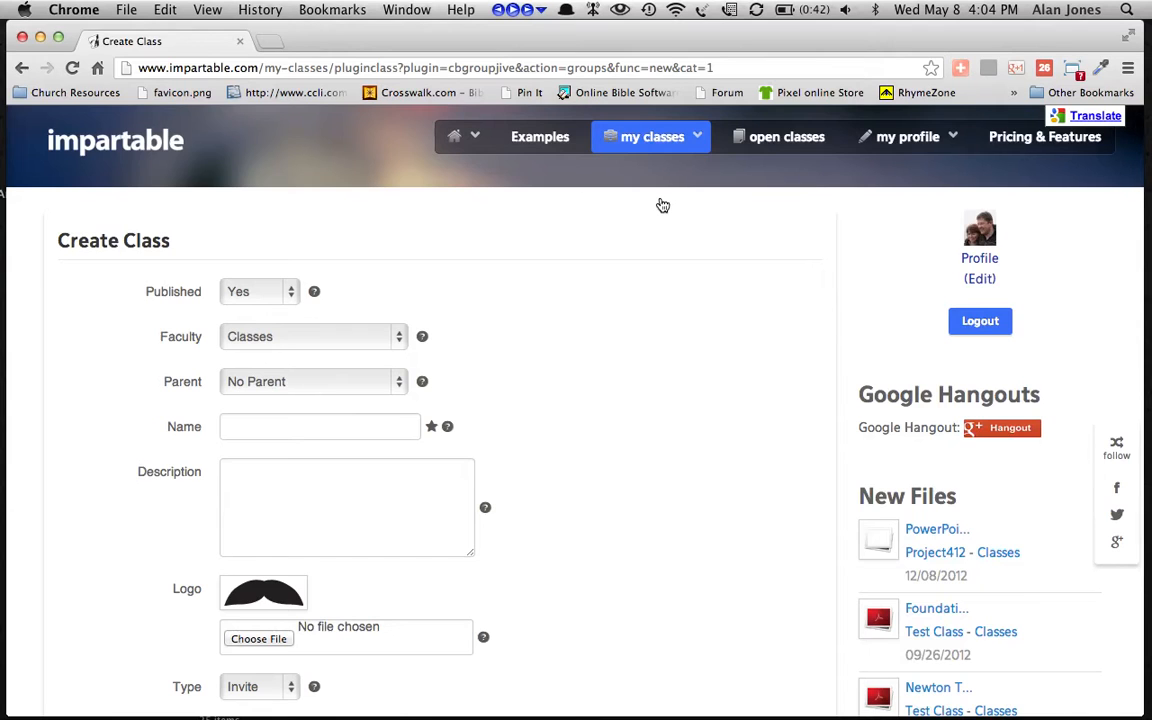
scroll(662, 205, down, 2)
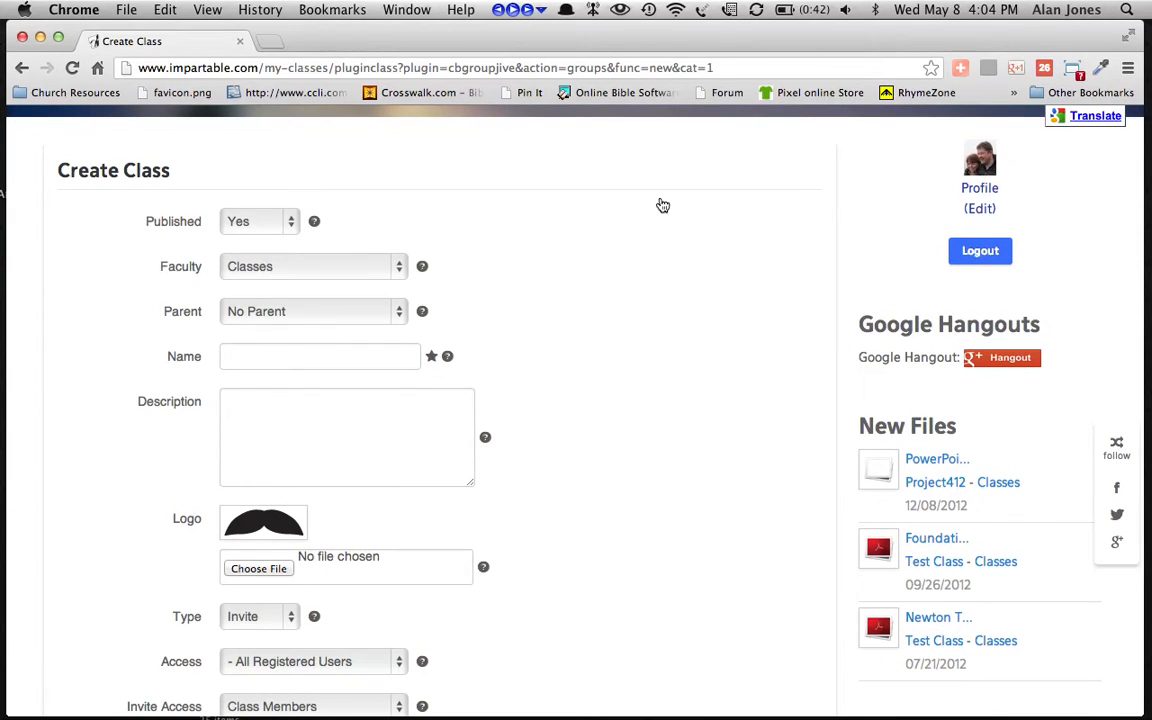
click(277, 224)
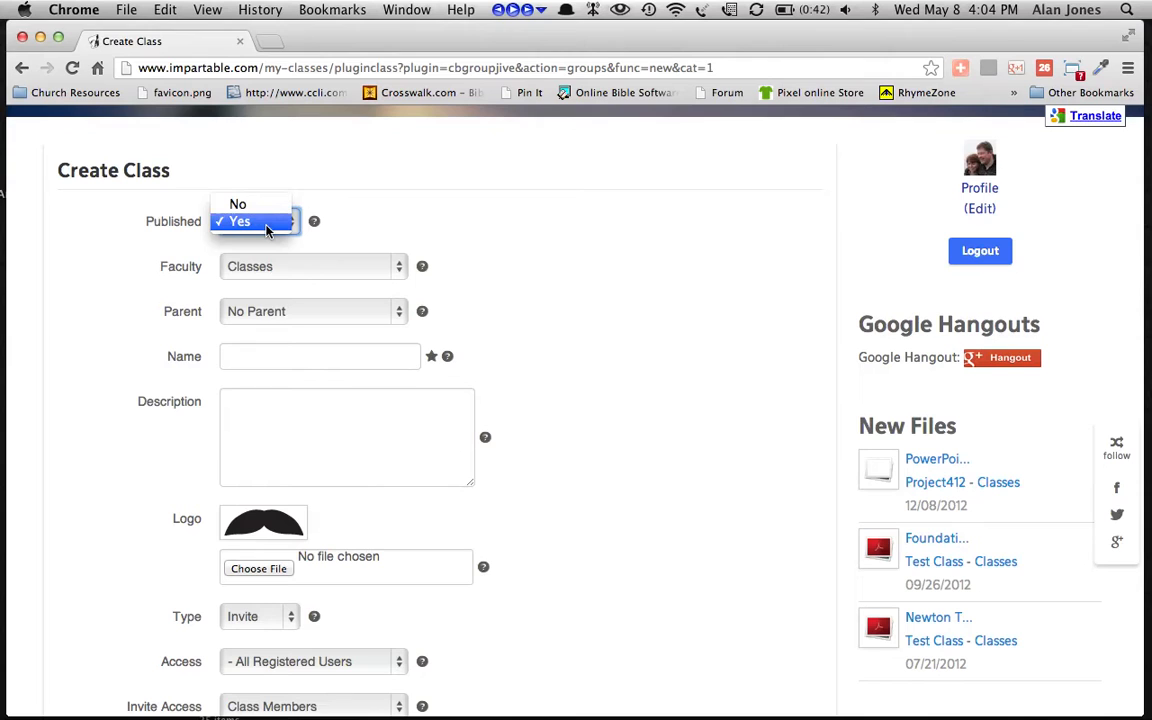
click(365, 210)
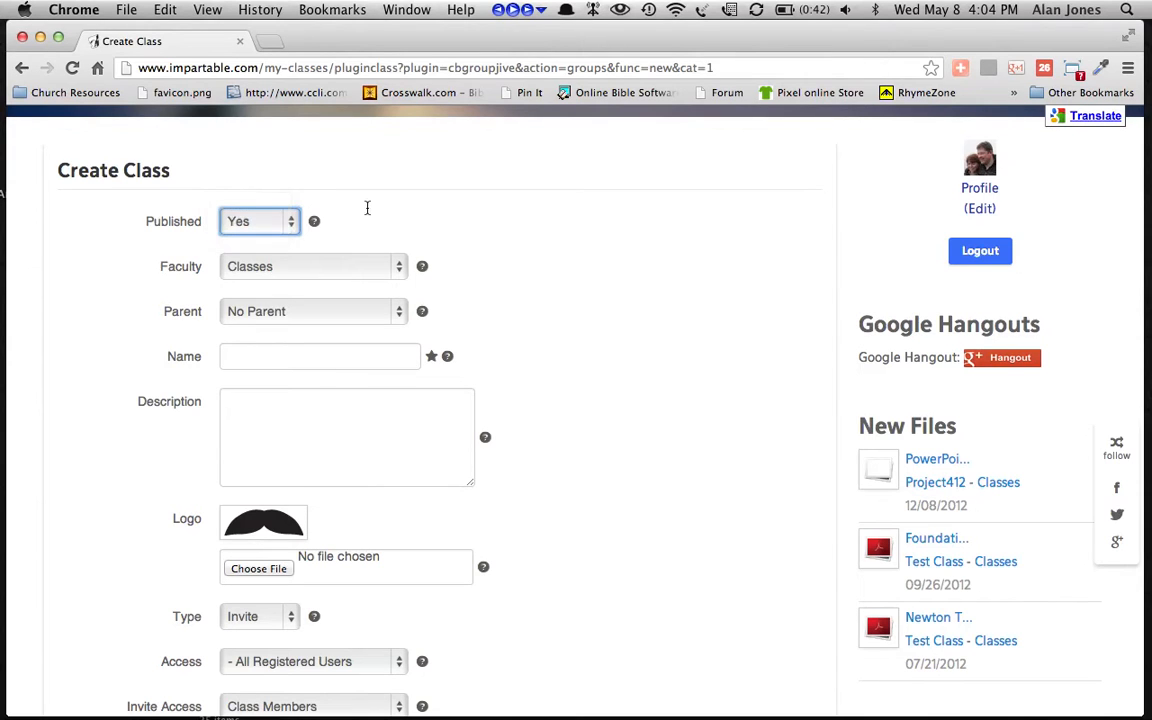
click(351, 273)
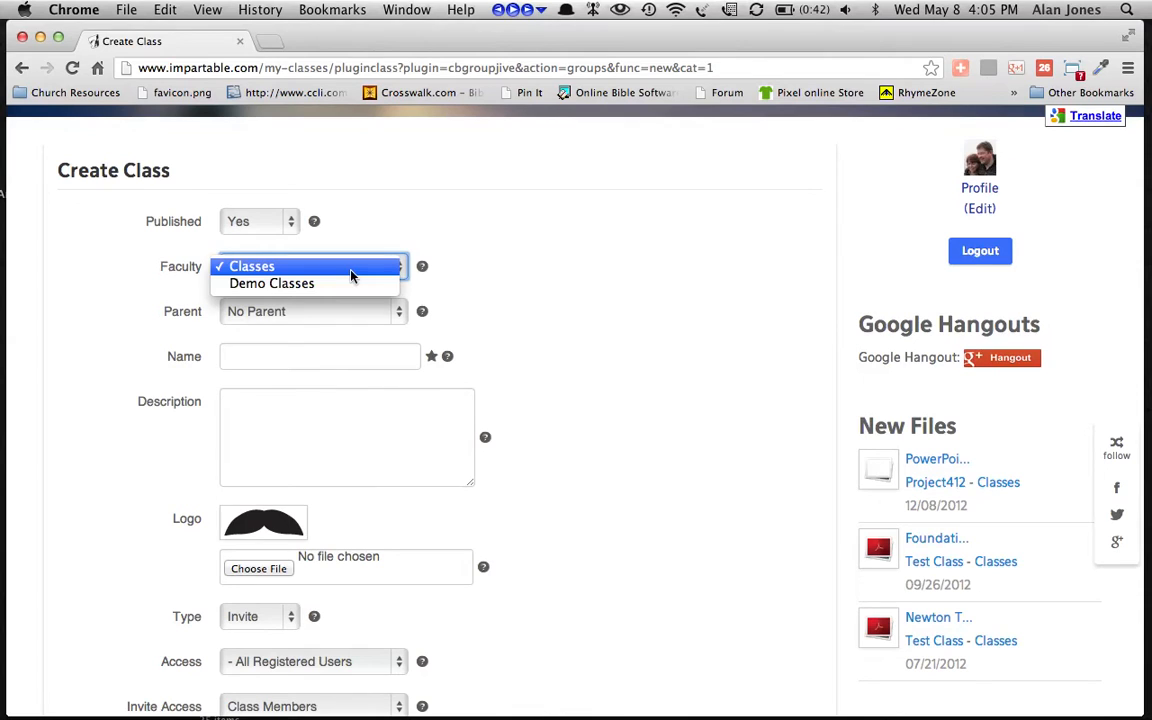
click(351, 272)
click(351, 319)
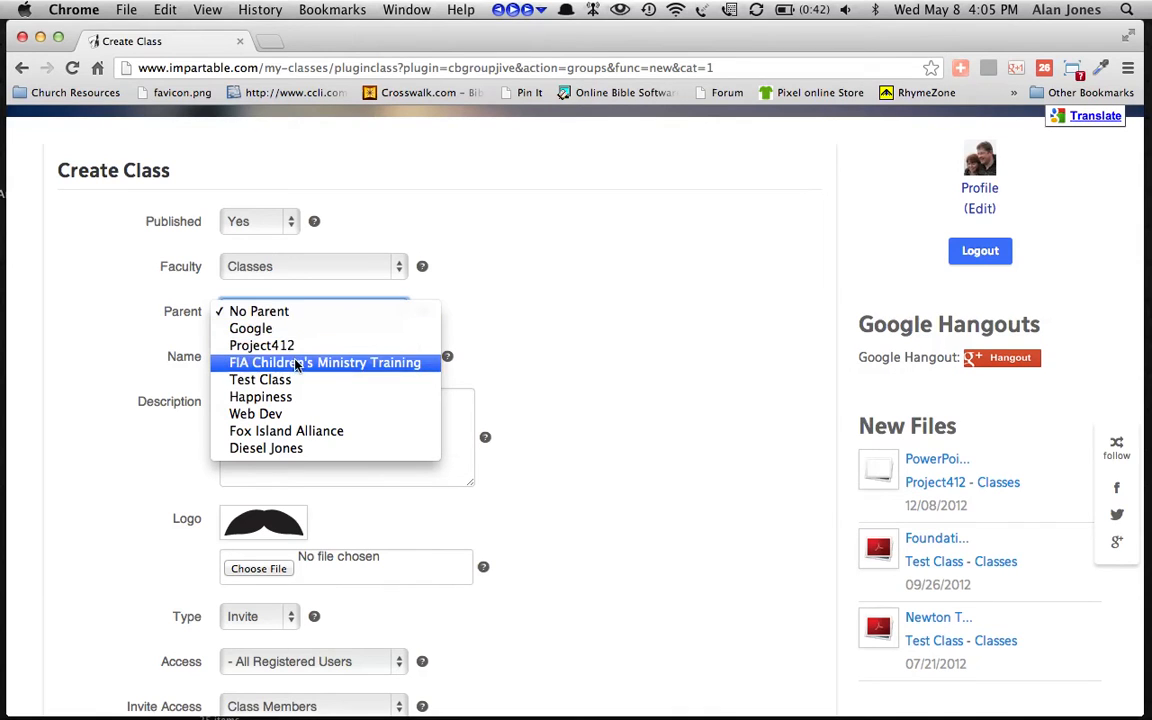
click(518, 325)
- Name the class "Test Class 101" and enter "Description info." as its description
click(391, 360)
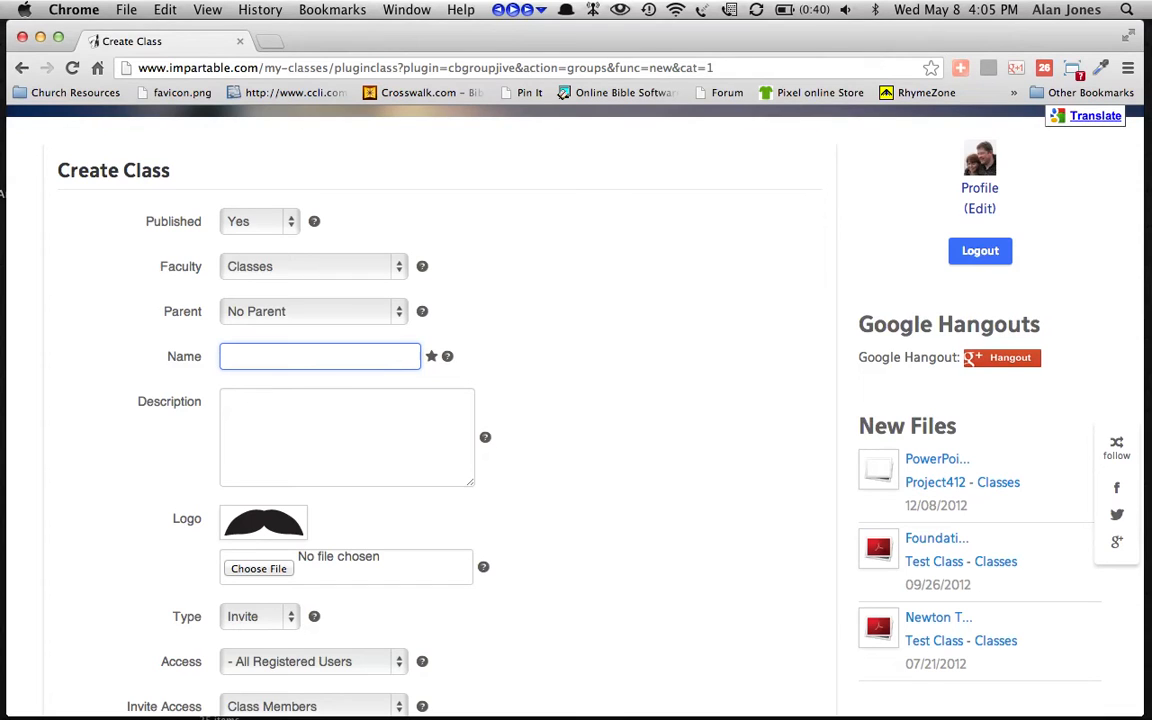
text(Test Clas 101)
click(279, 357)
text(s)
click(293, 424)
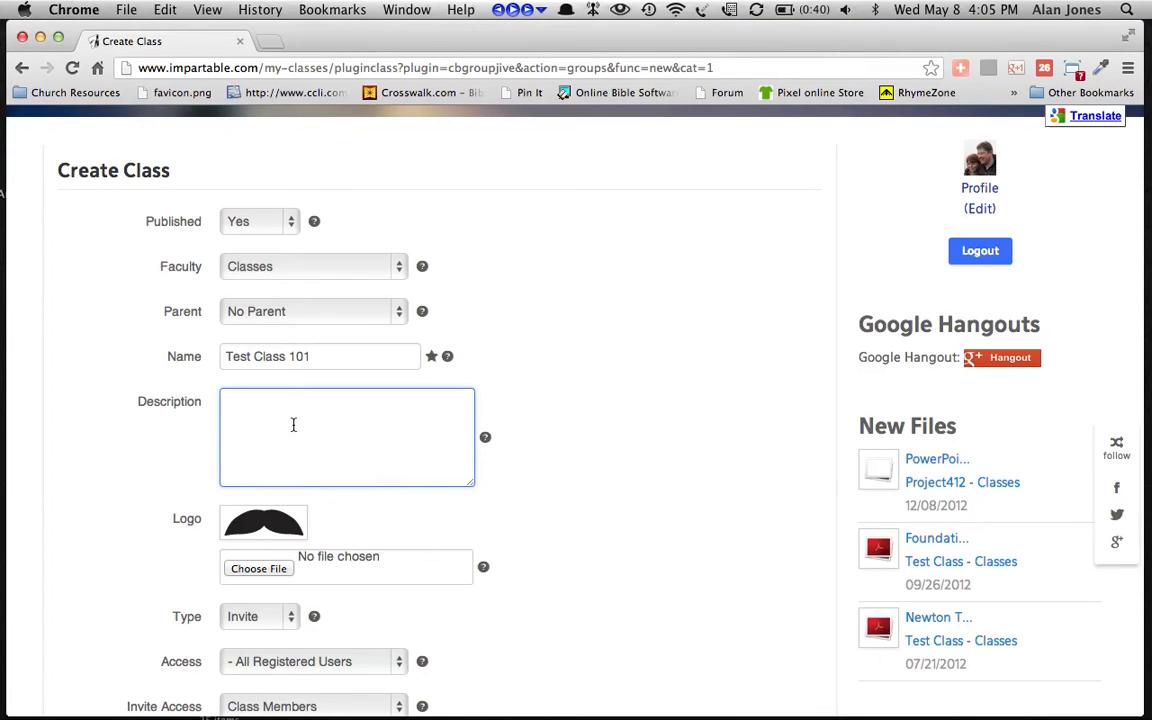
text(Description info)
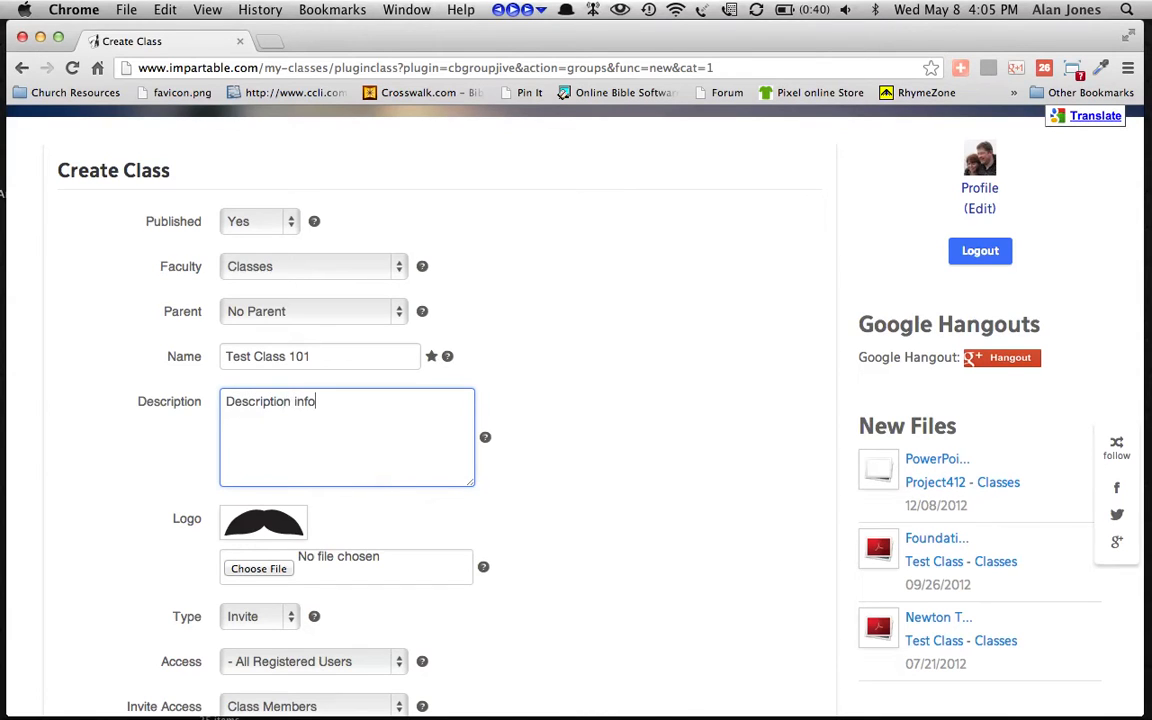
text(.)
- Choose Impartable2.png from the Desktop as the class logo
scroll(506, 399, down, 5)
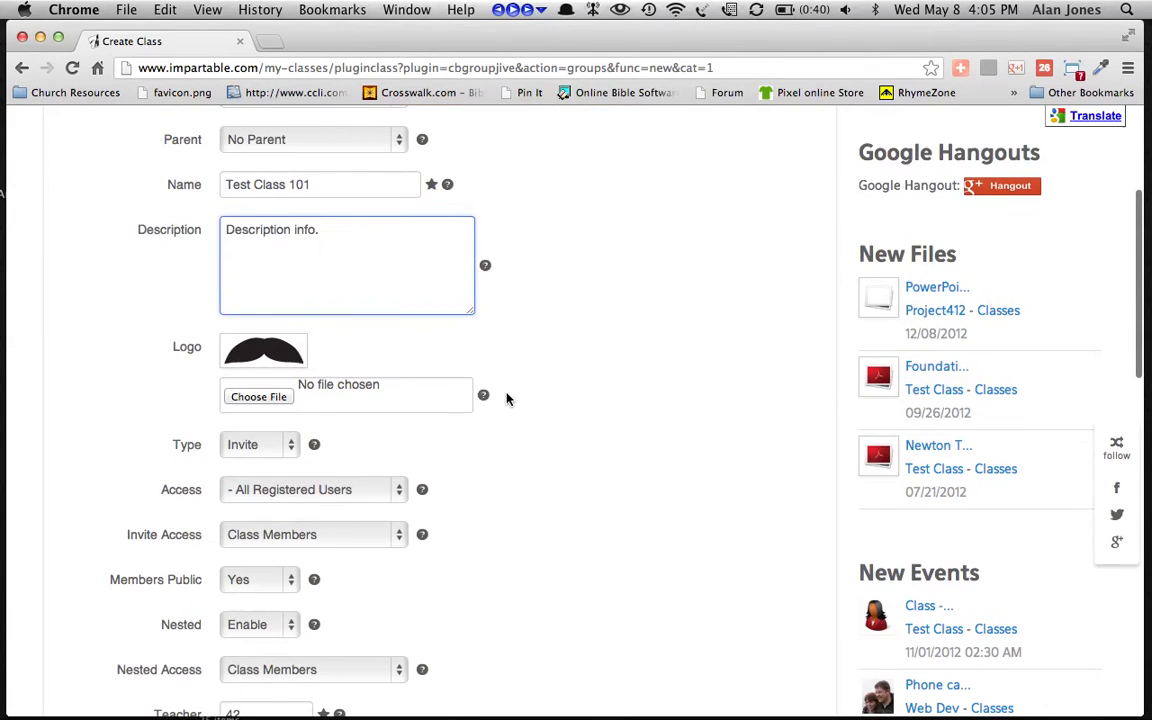
click(260, 397)
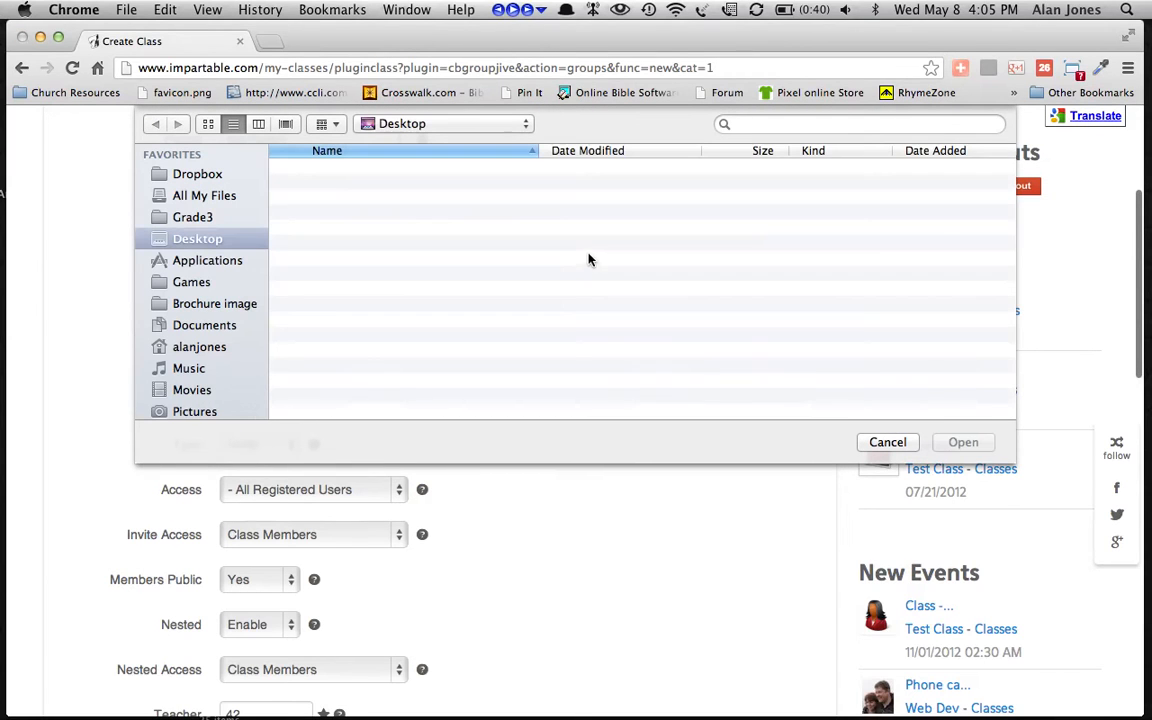
scroll(451, 203, down, 5)
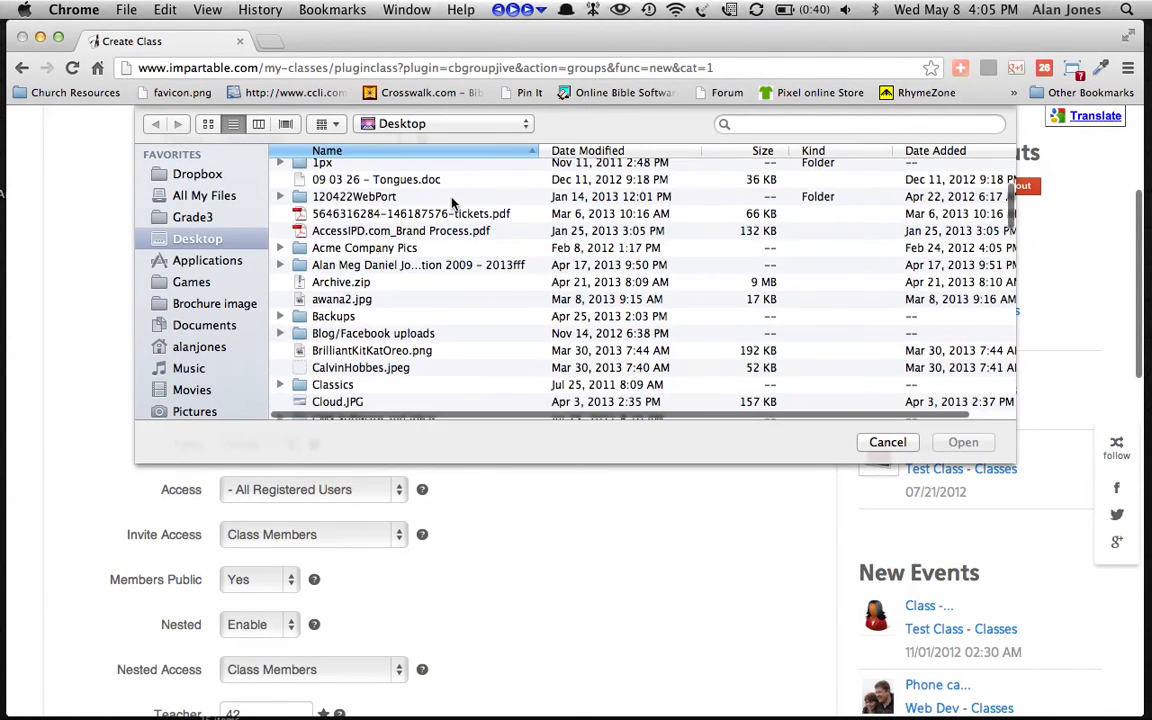
scroll(451, 203, down, 4)
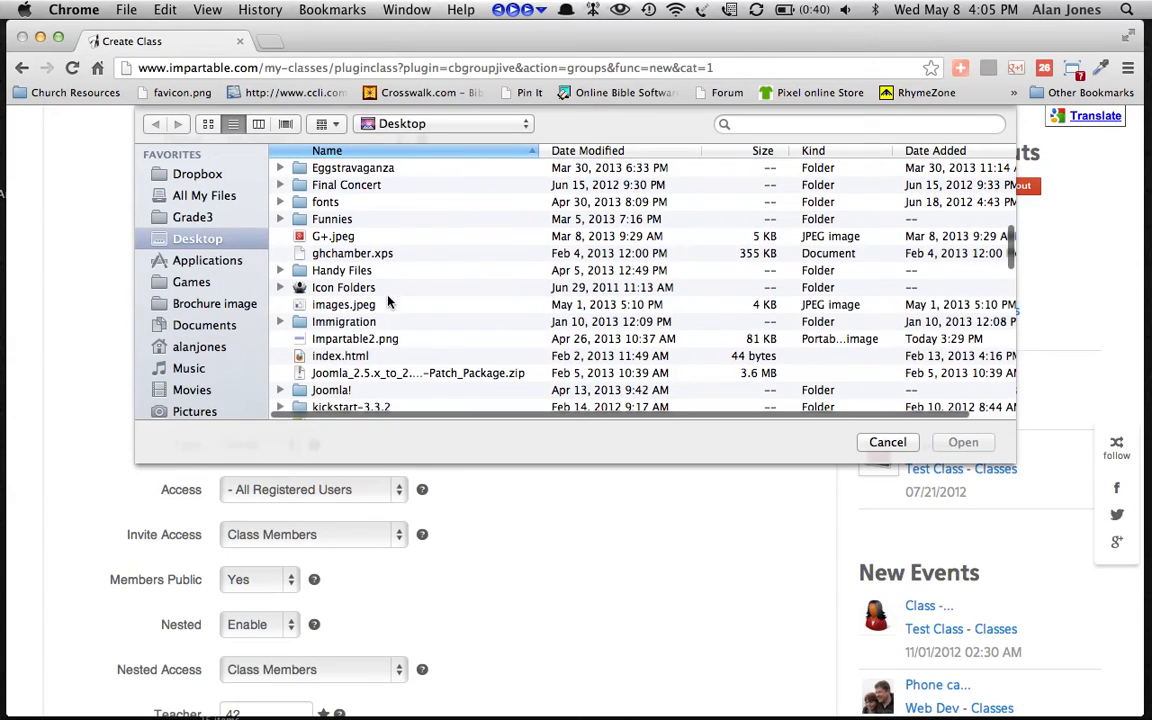
double_click(355, 339)
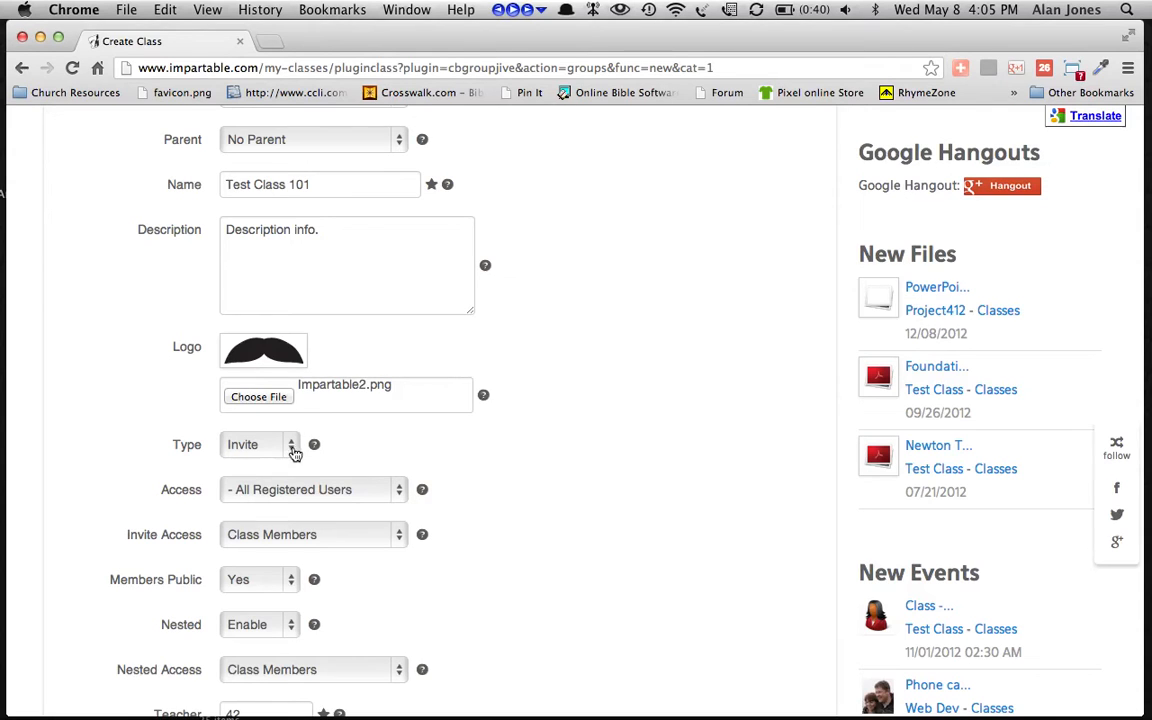
- Set the class type to Open
mouse_move(315, 451)
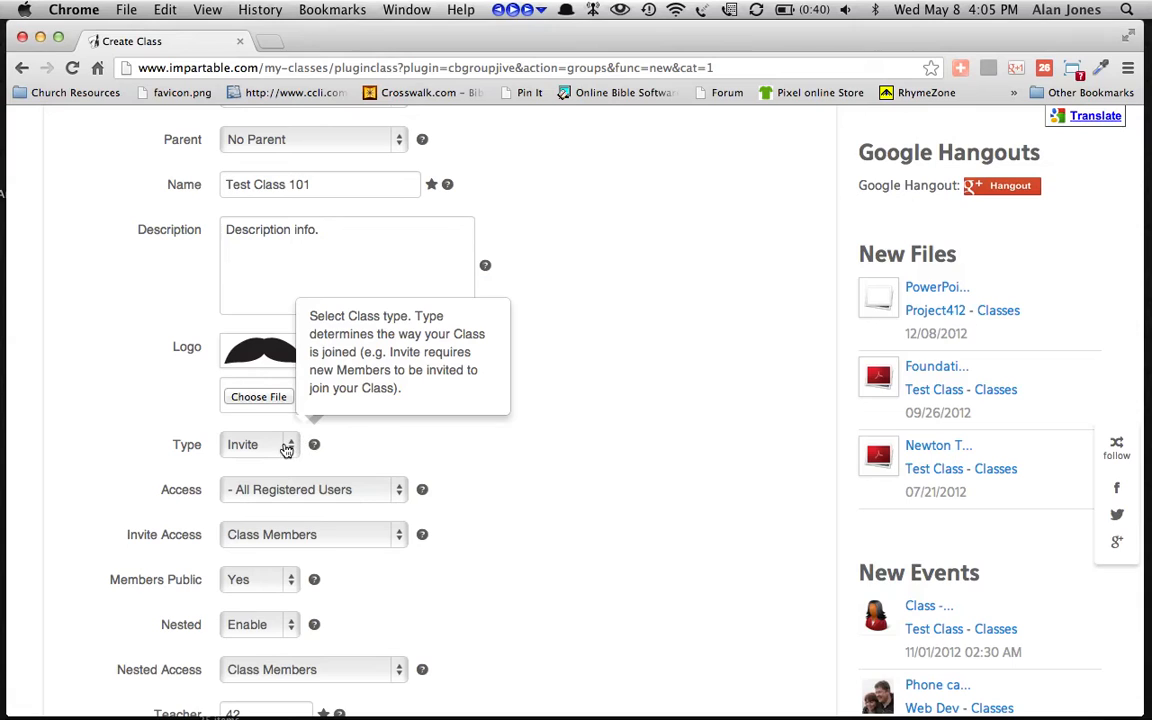
click(287, 449)
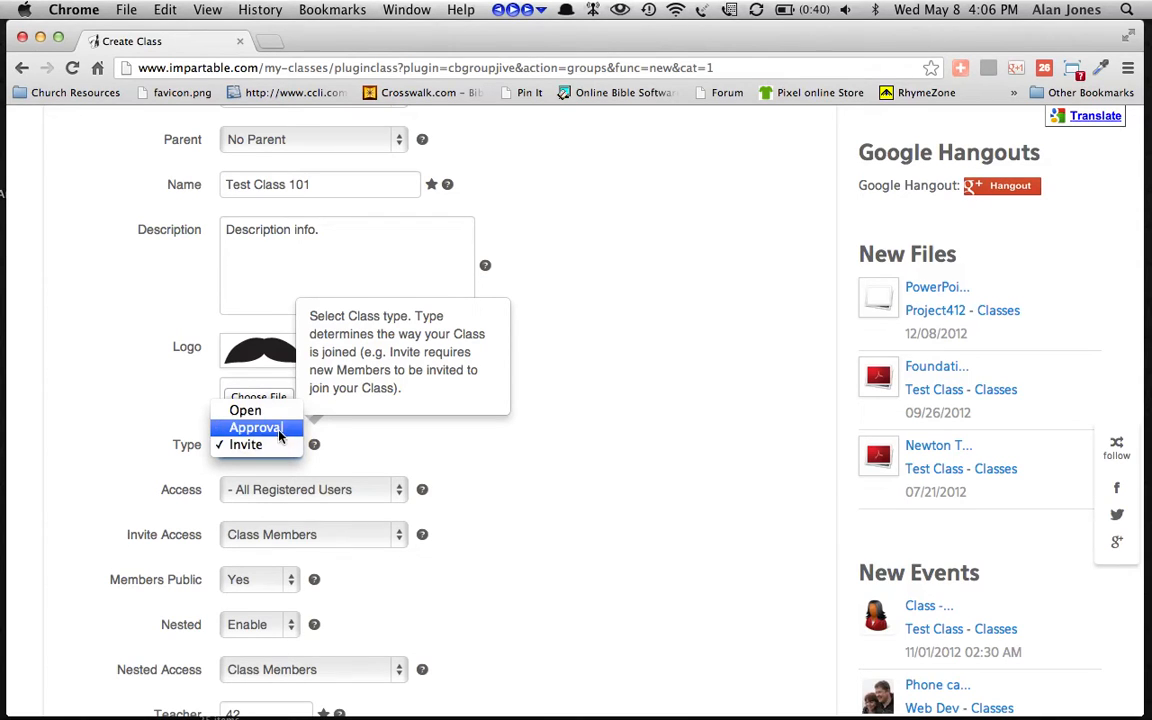
click(280, 434)
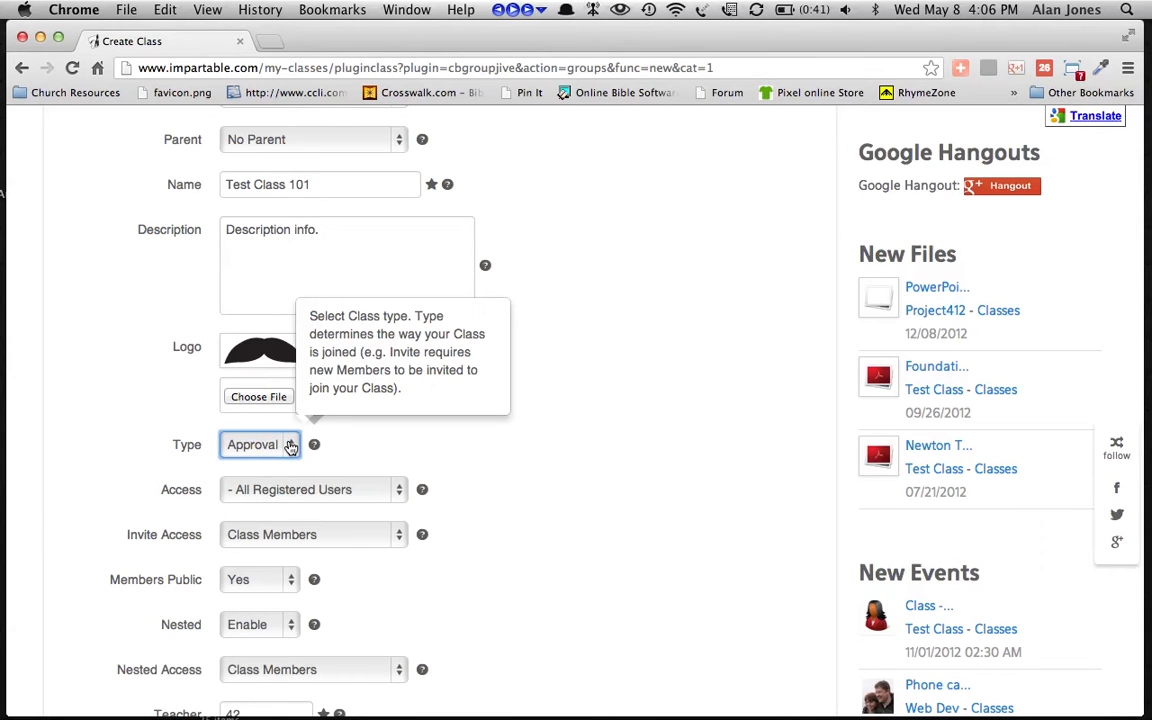
click(290, 446)
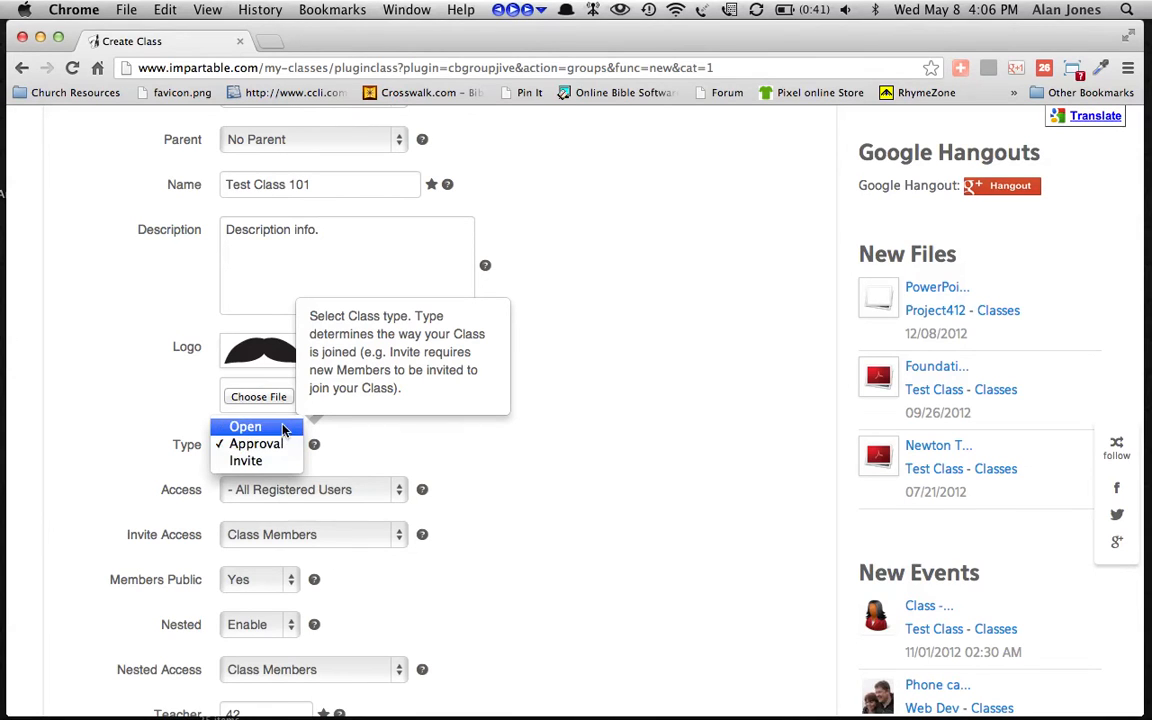
click(283, 428)
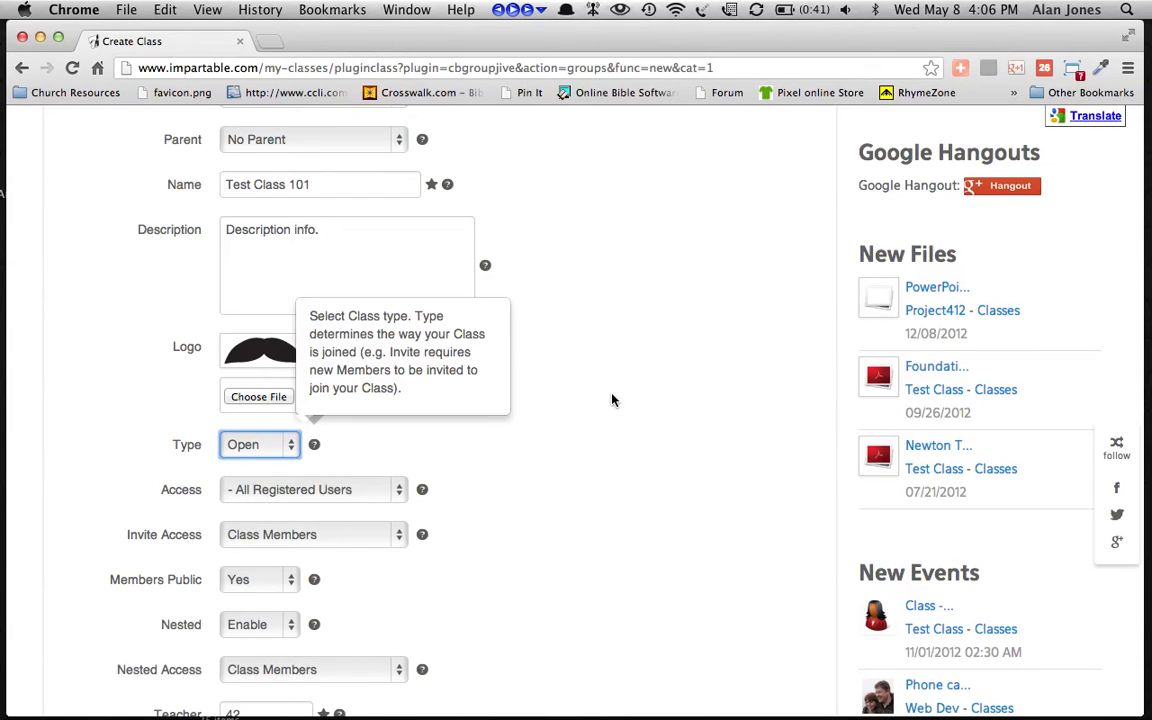
- Leave Access at All Registered Users and set Invite Access to Class Teacher
scroll(612, 400, down, 1)
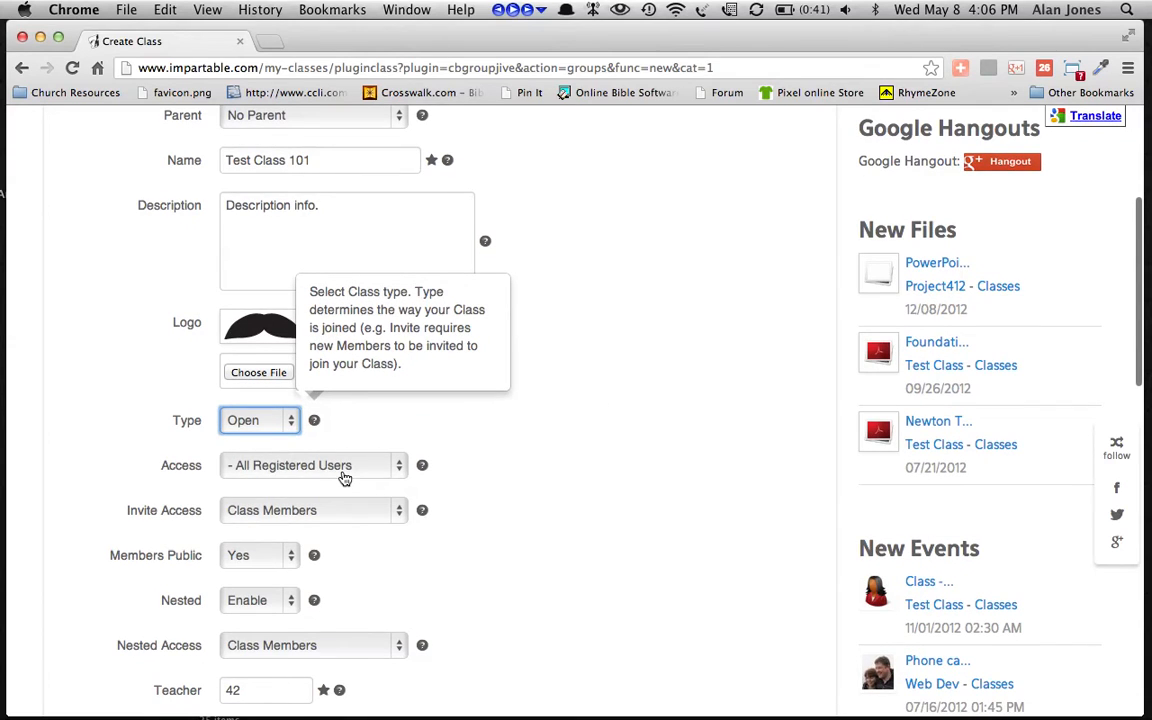
click(343, 474)
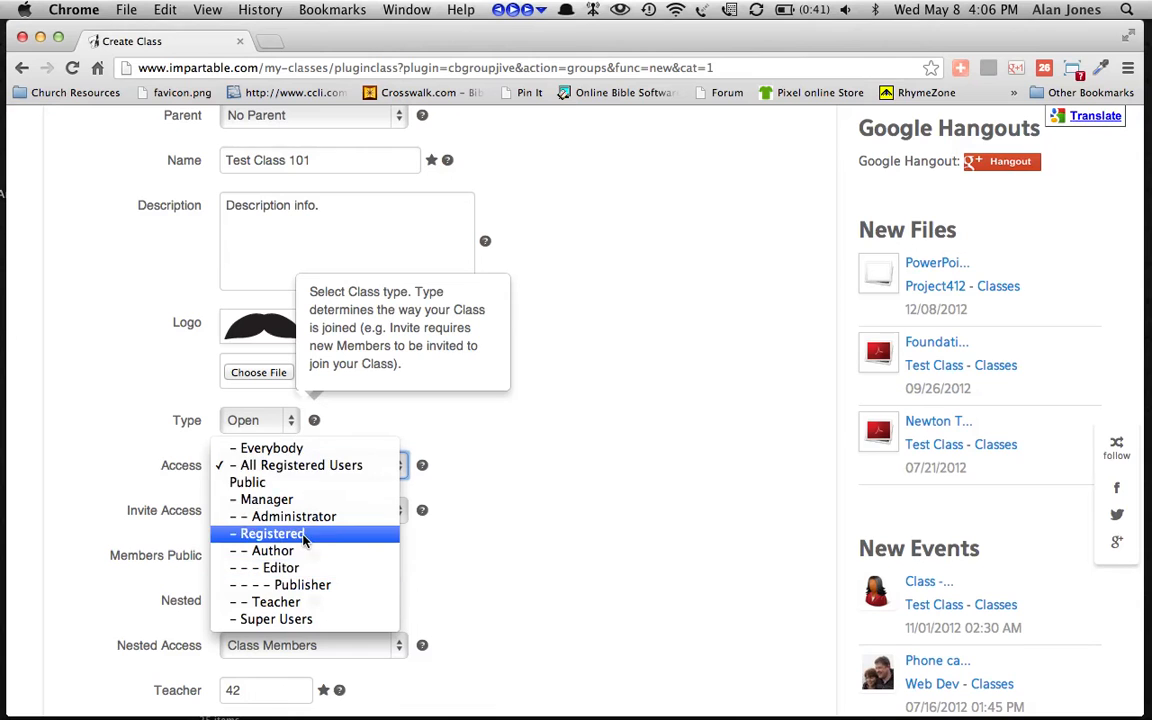
click(536, 434)
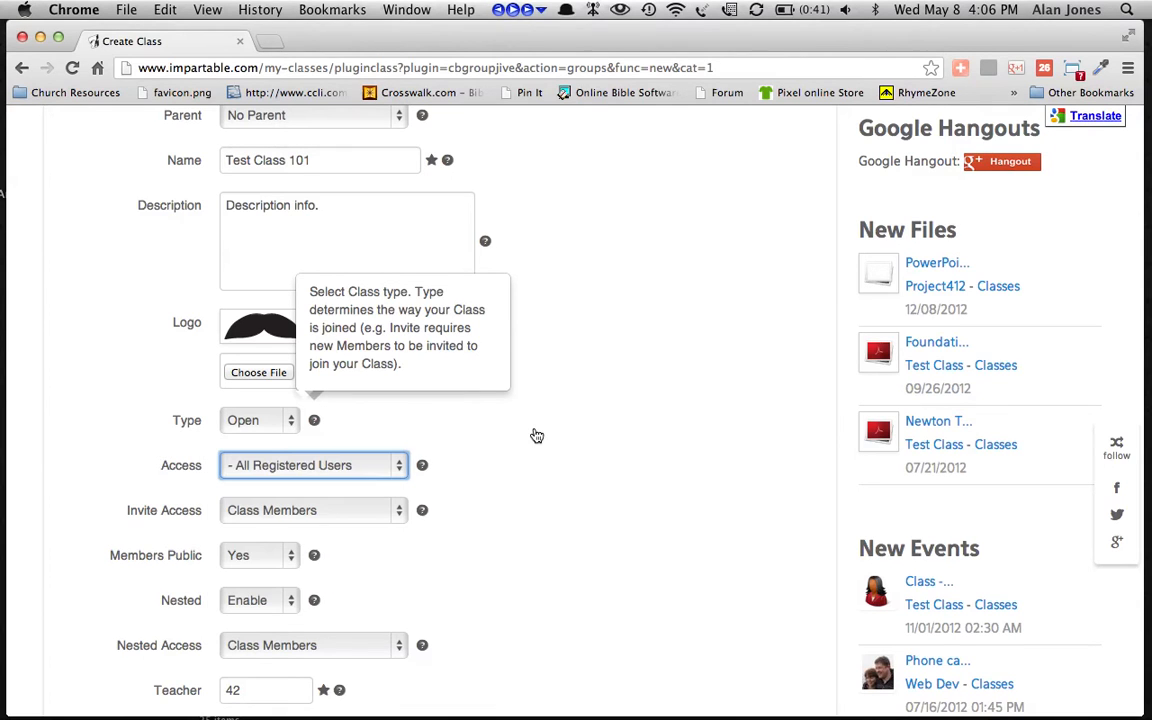
scroll(536, 435, down, 3)
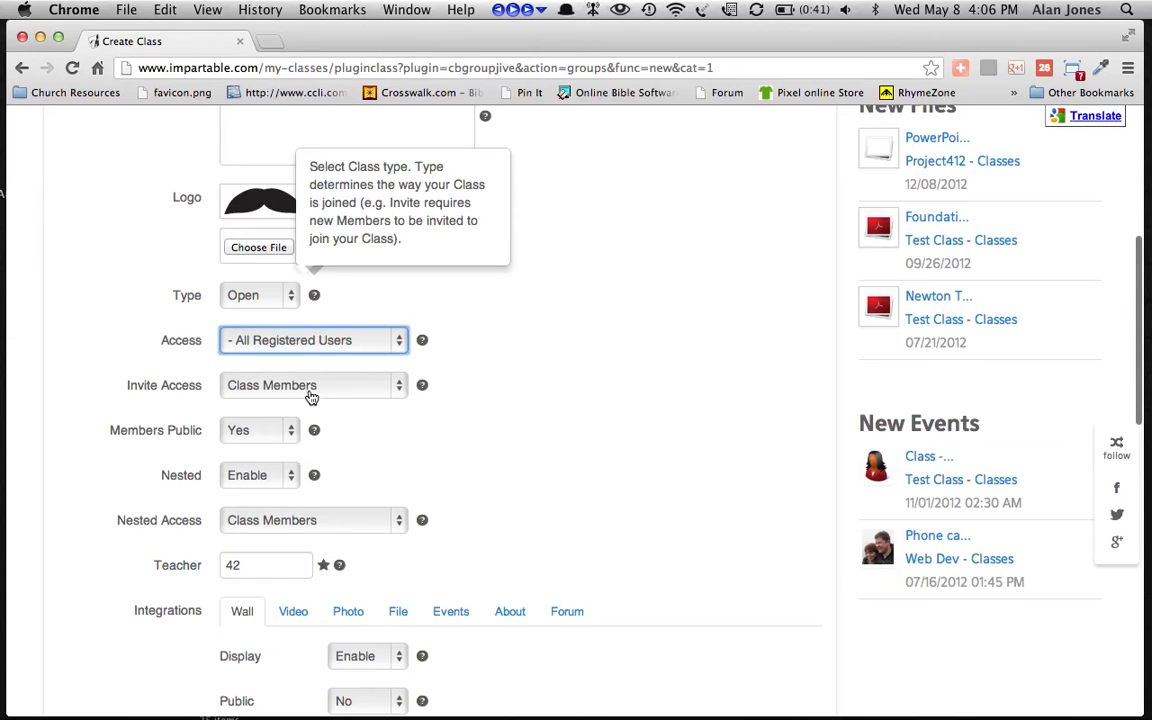
click(313, 390)
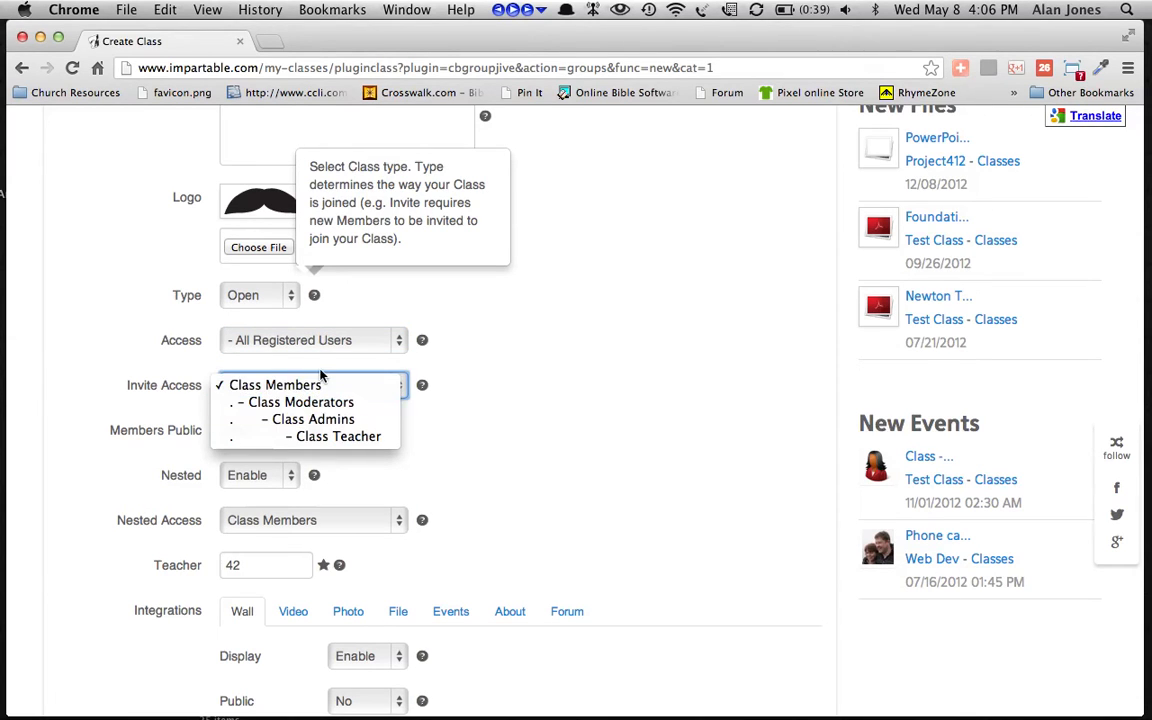
click(340, 437)
- Review the Members Public options, keeping Yes, and check the Teacher field without editing it
scroll(535, 405, down, 2)
scroll(540, 407, down, 2)
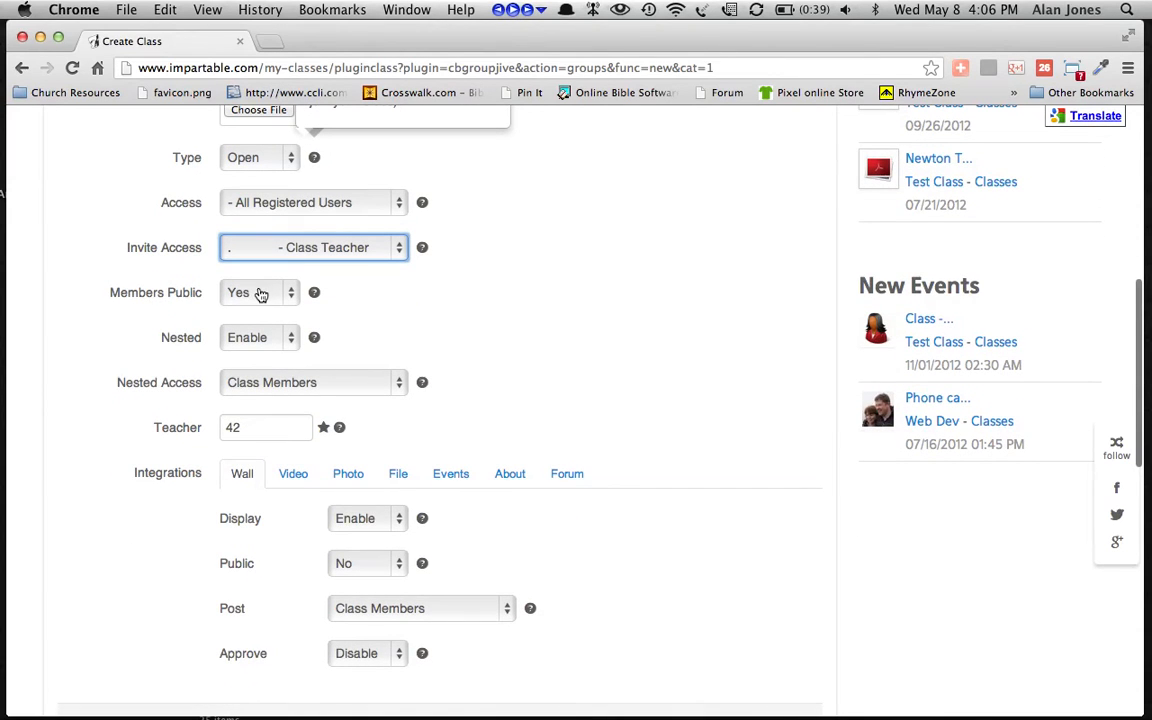
click(259, 292)
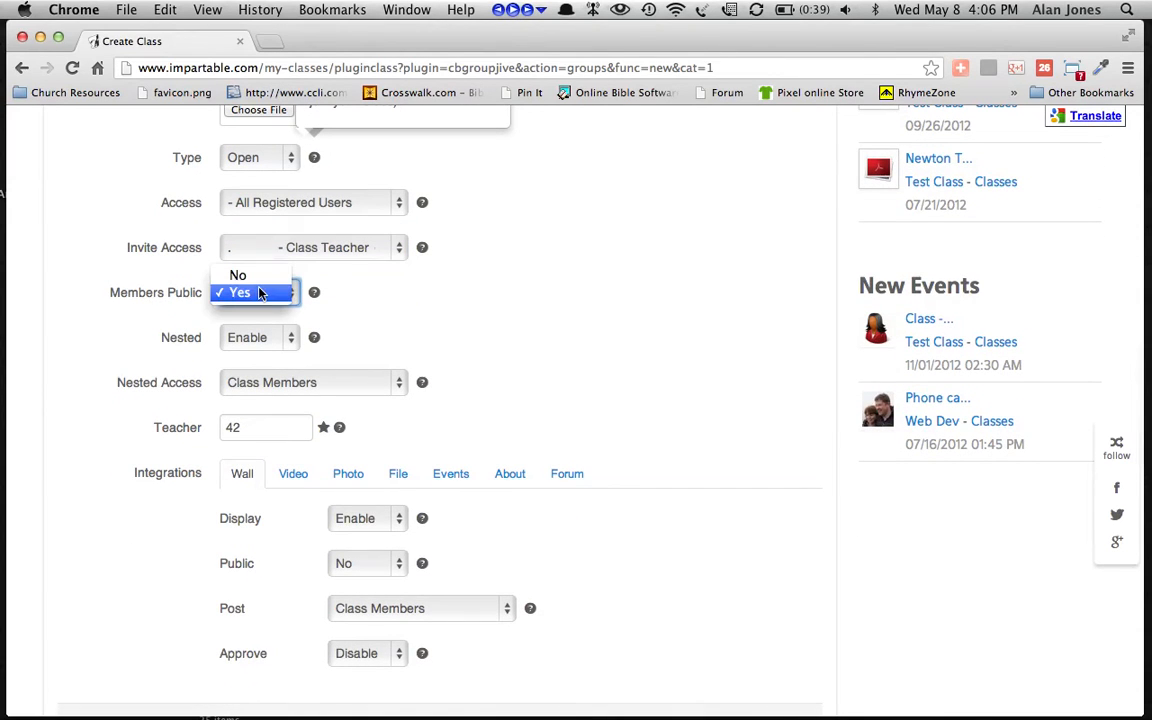
click(540, 329)
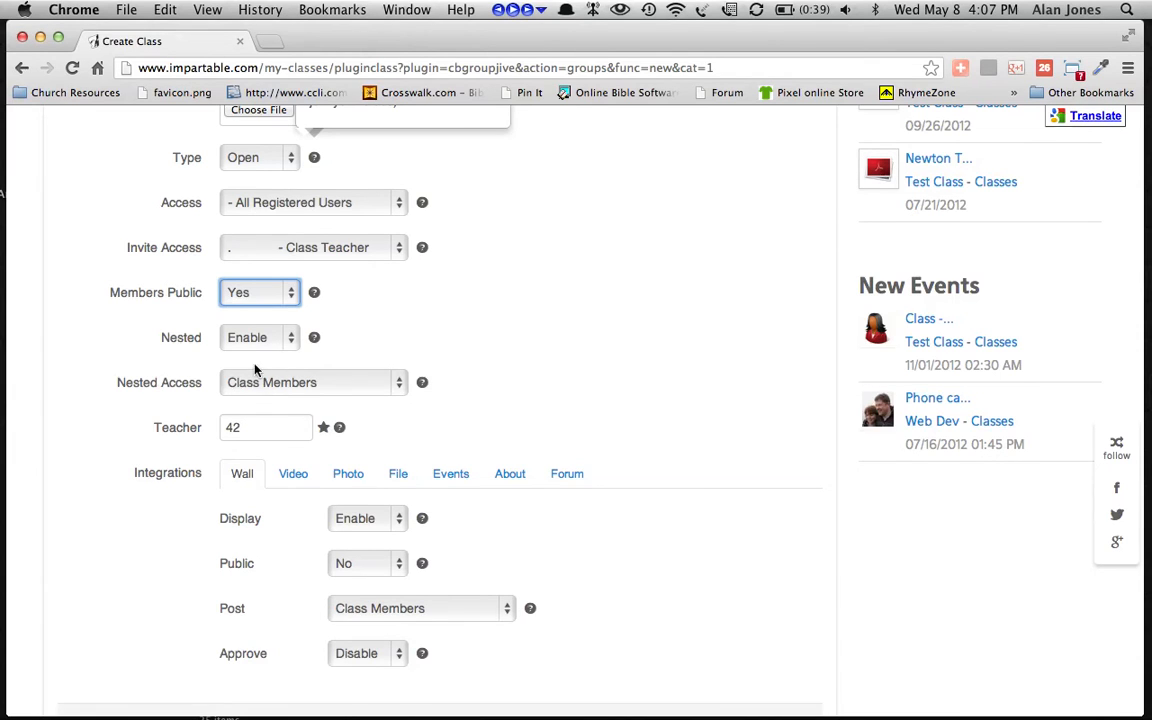
scroll(262, 378, down, 1)
scroll(262, 378, down, 2)
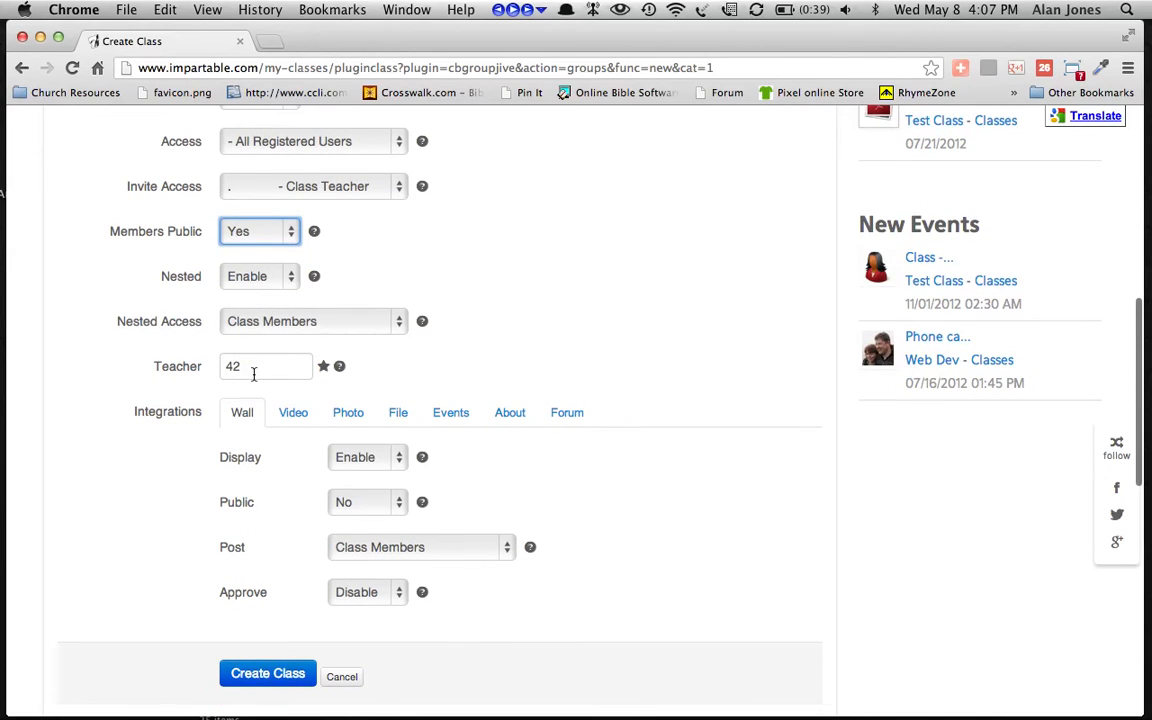
click(254, 374)
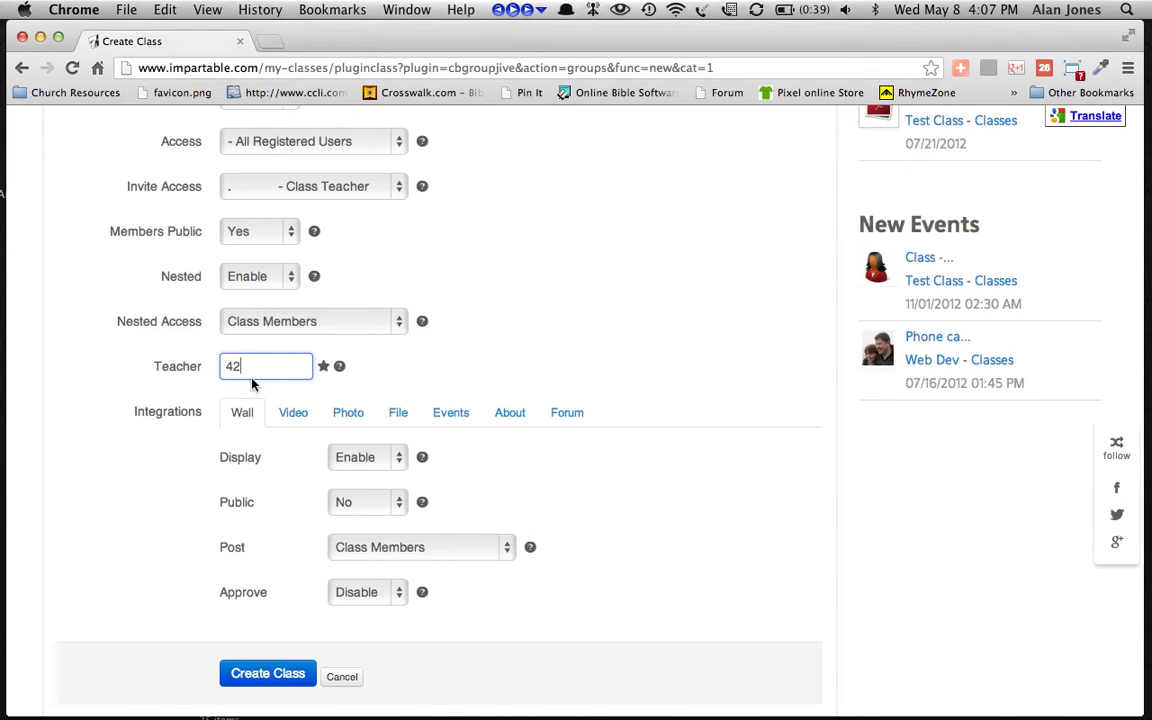
- Examine the available Post permission options in the Wall integration settings without choosing a different one
scroll(650, 325, down, 1)
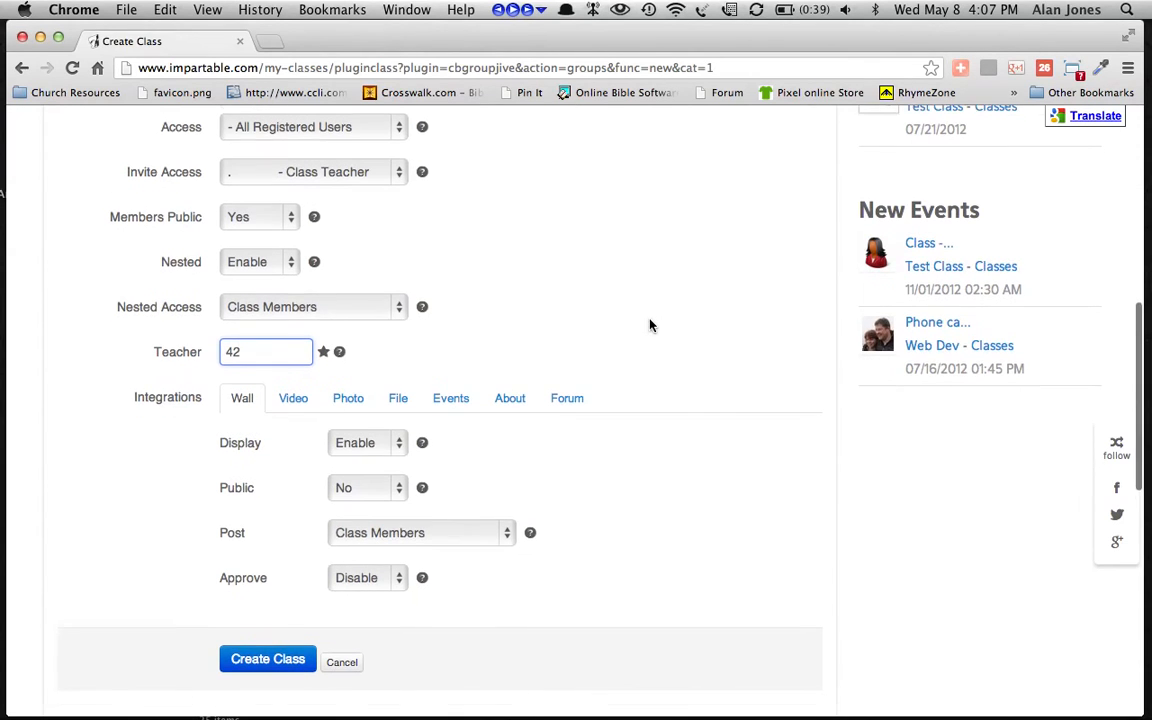
scroll(650, 325, down, 3)
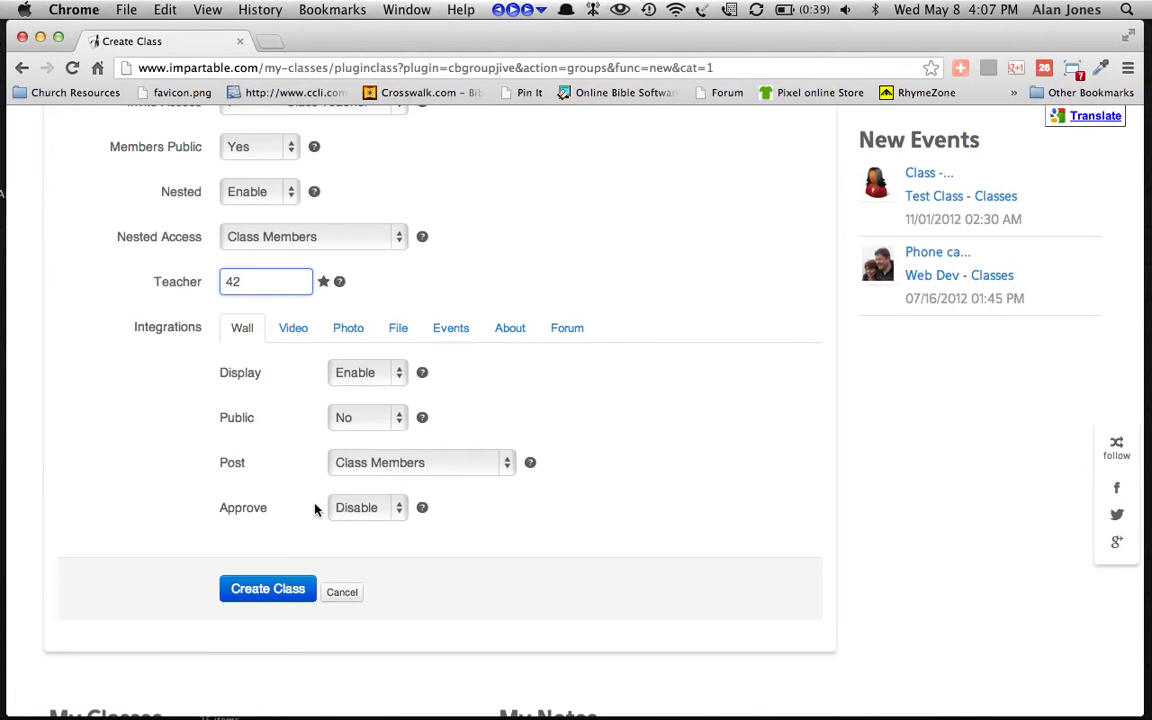
click(384, 469)
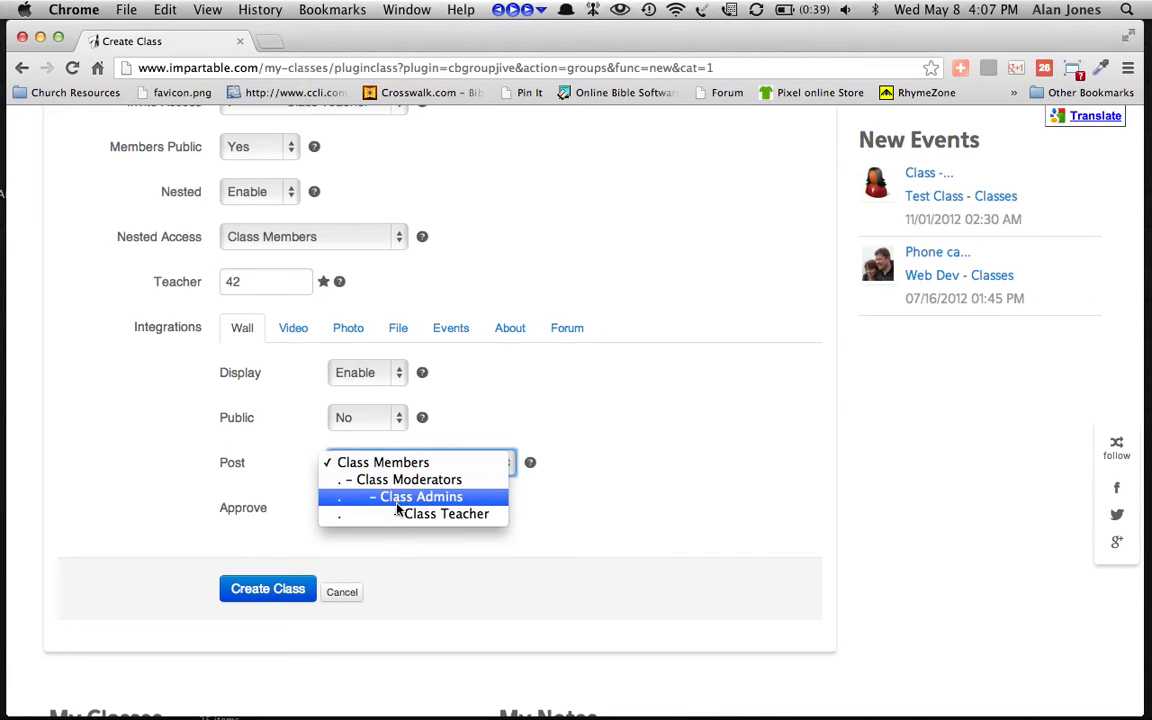
click(531, 391)
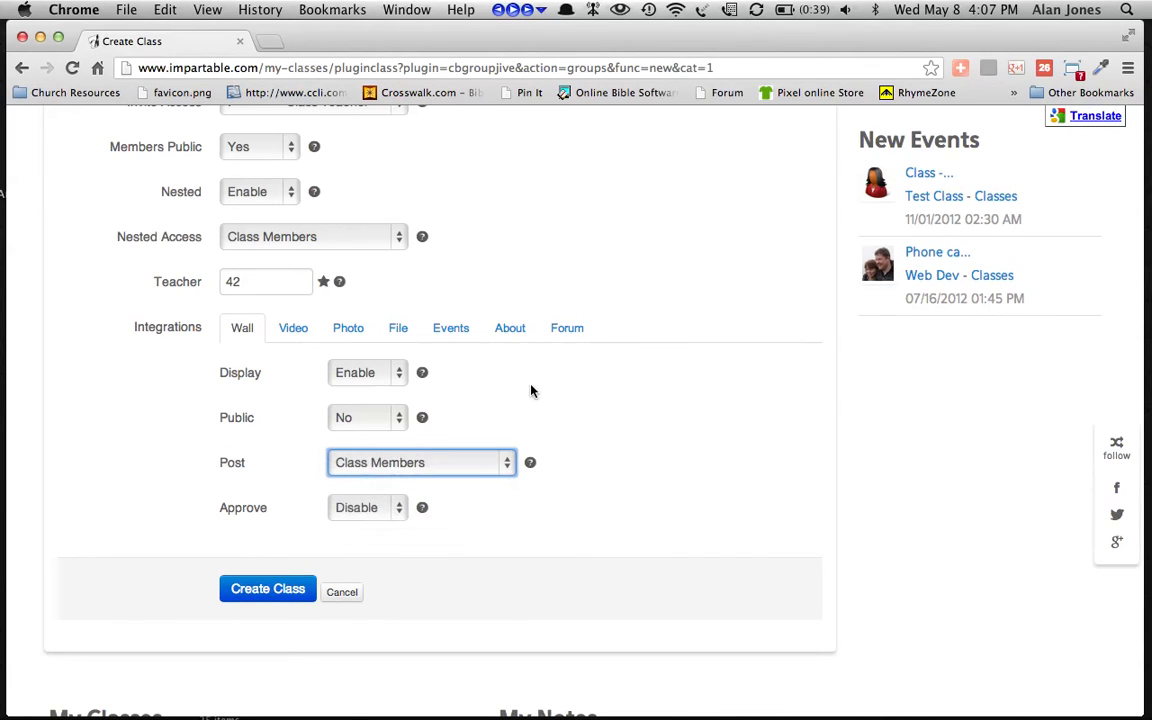
- Examine the Approve options in the Video integration settings without choosing a different one
click(300, 339)
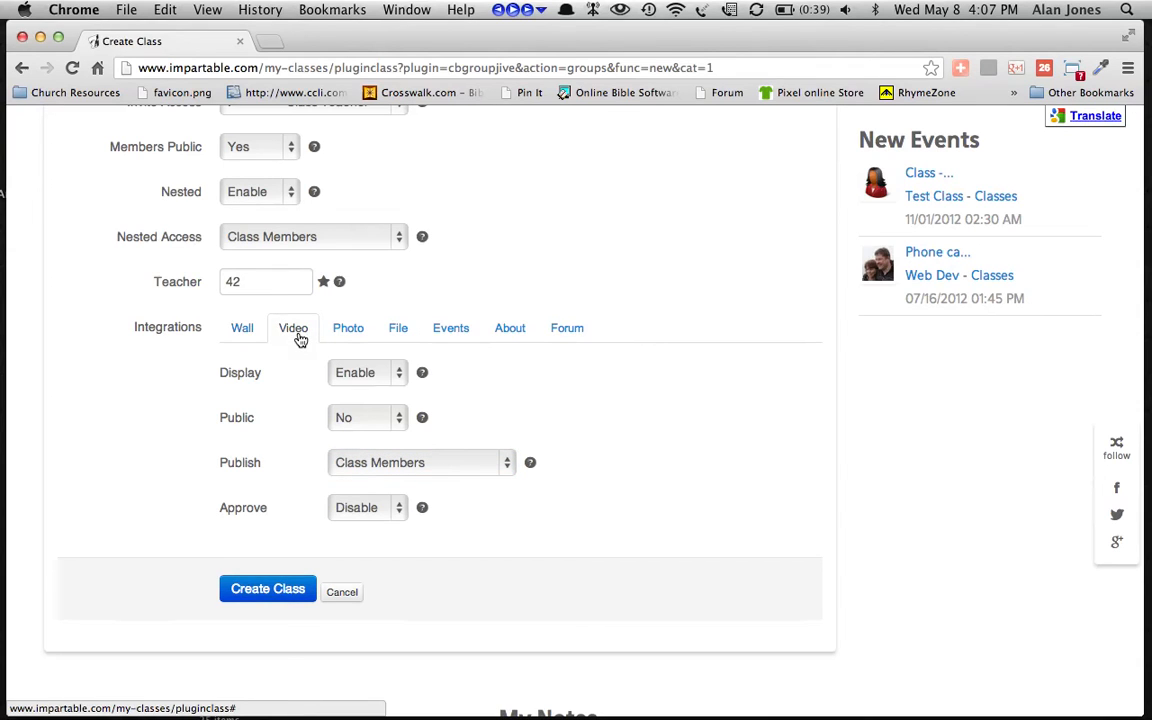
click(390, 516)
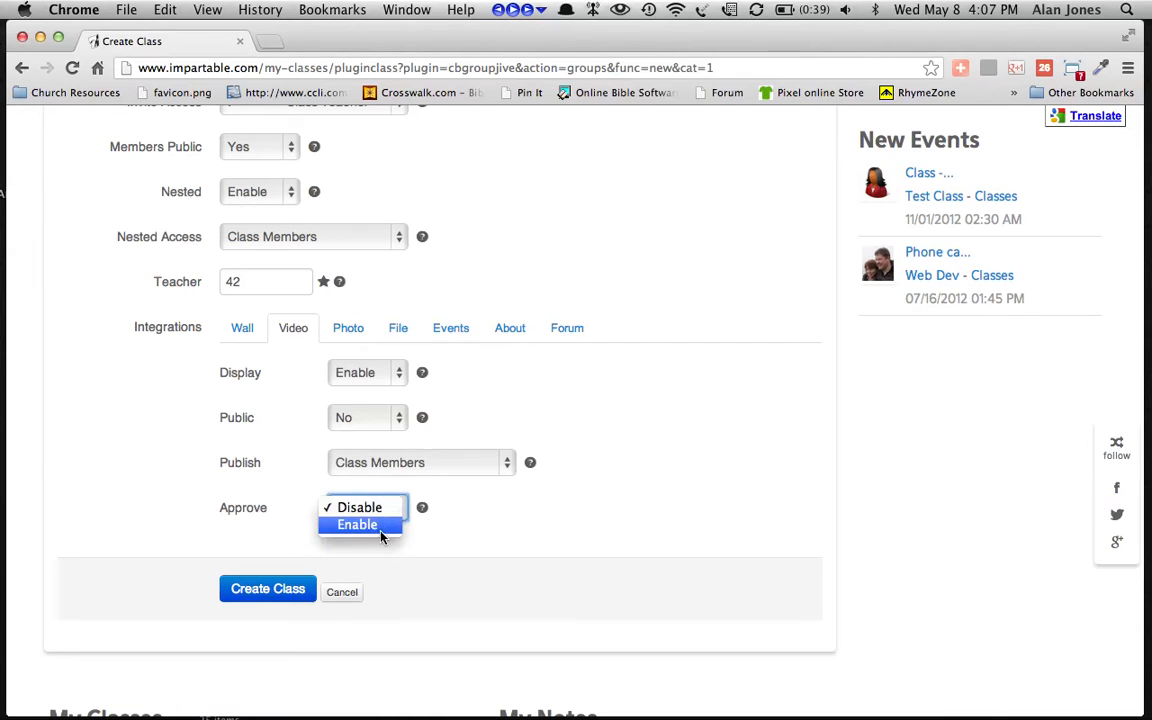
click(473, 514)
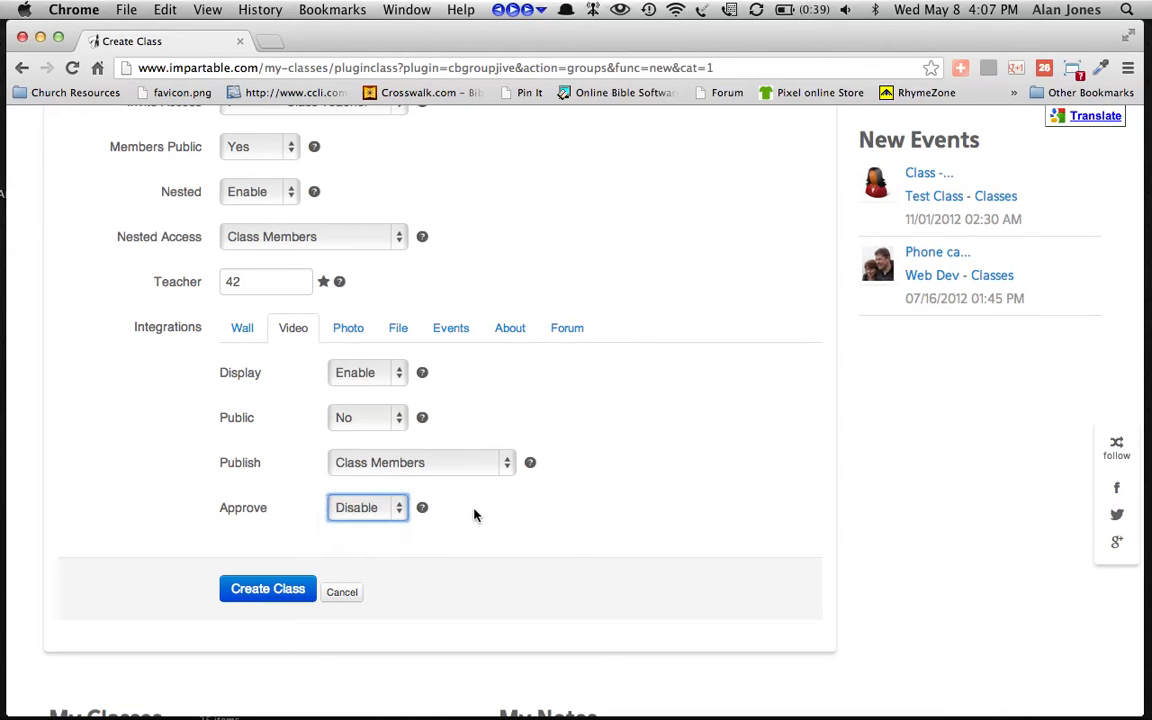
- Check the Photo integration settings, and set the Video integration's Publish permission to Class Moderators
click(356, 337)
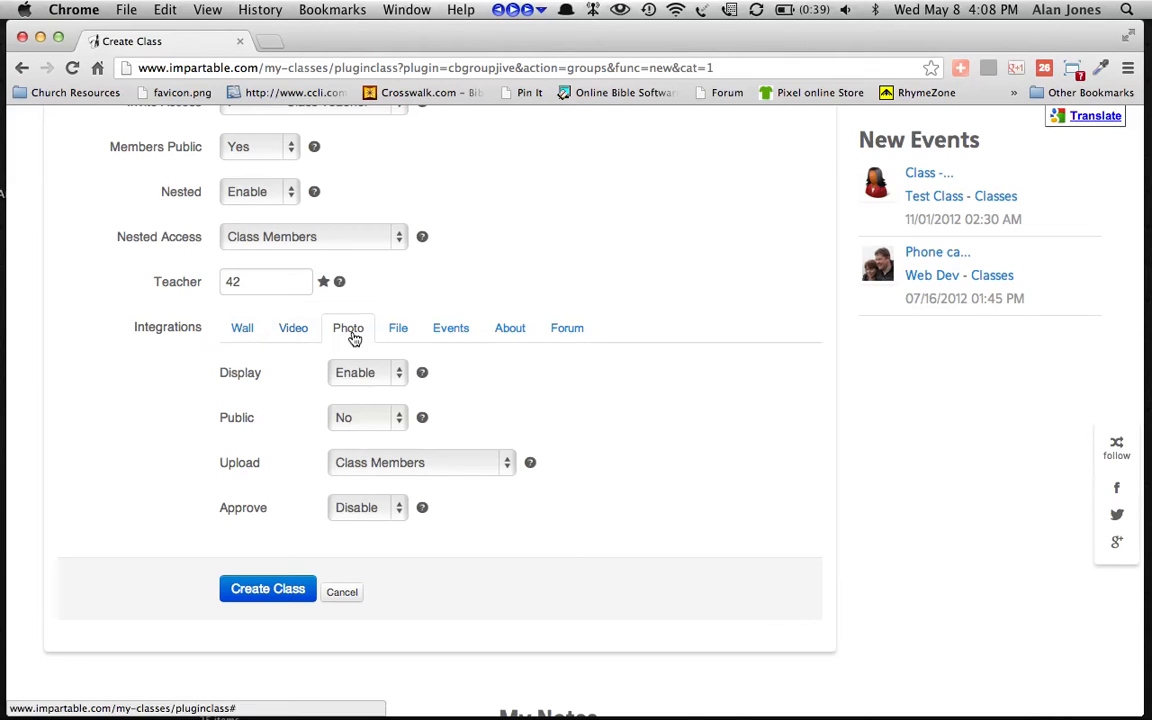
click(293, 328)
click(381, 465)
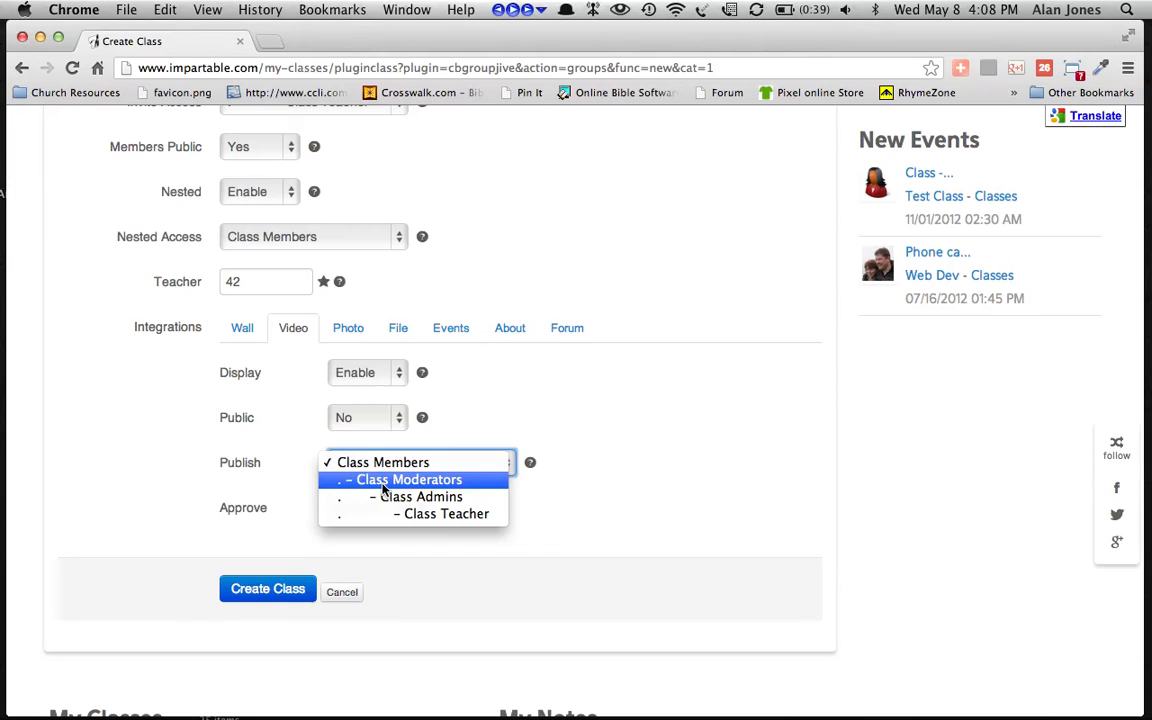
click(383, 485)
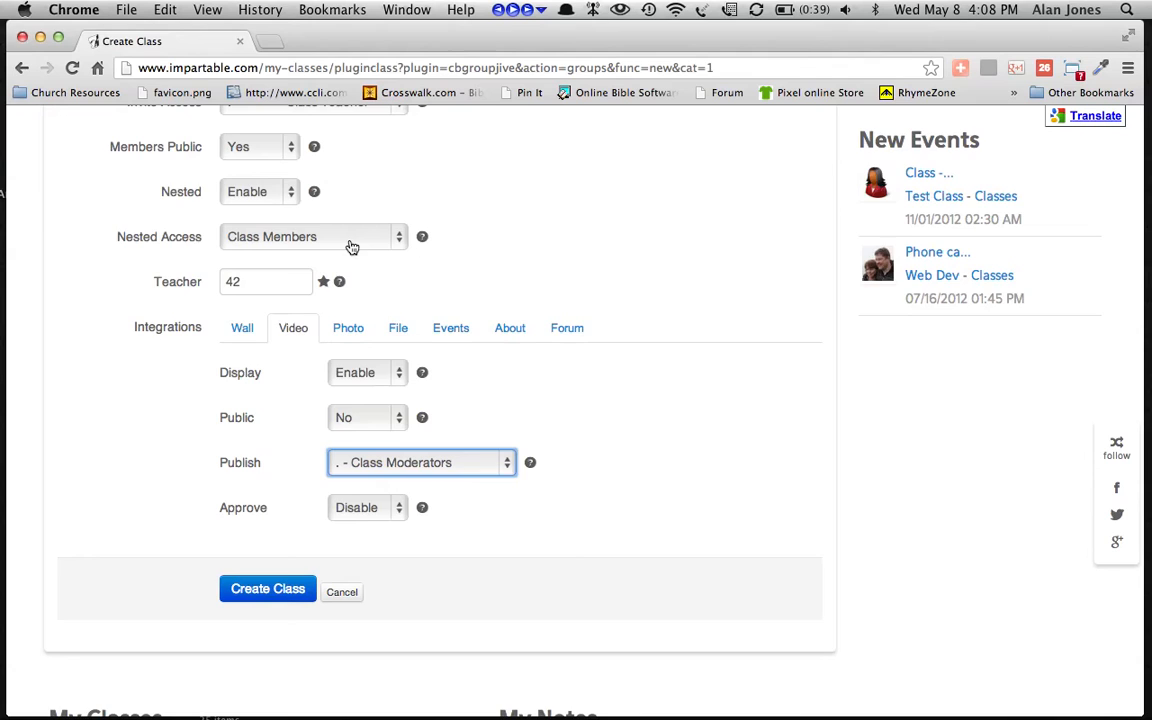
- Set the class's Members Public option to No
scroll(505, 258, up, 3)
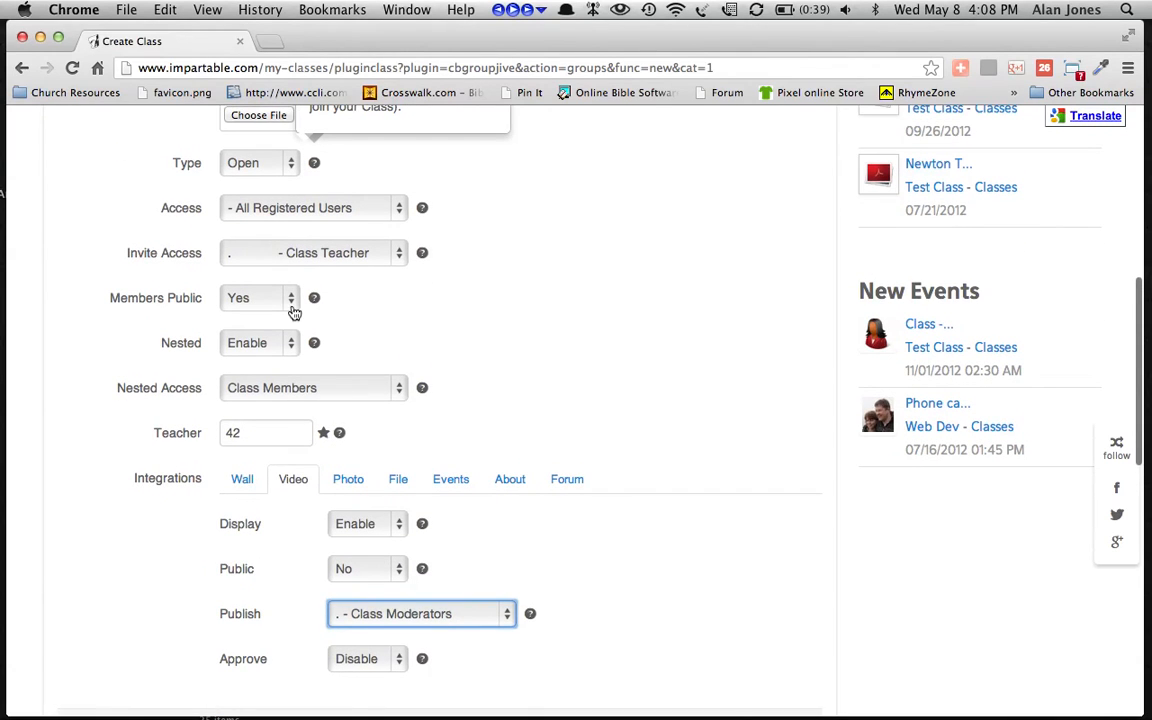
click(268, 298)
click(262, 281)
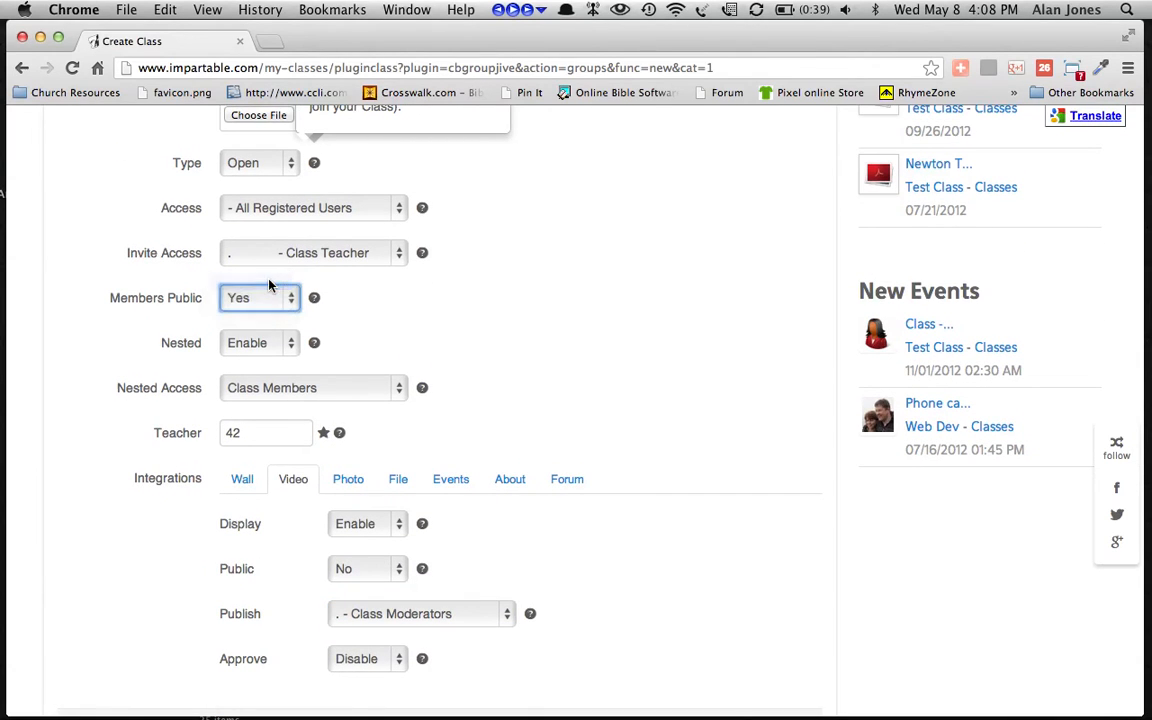
scroll(293, 478, down, 3)
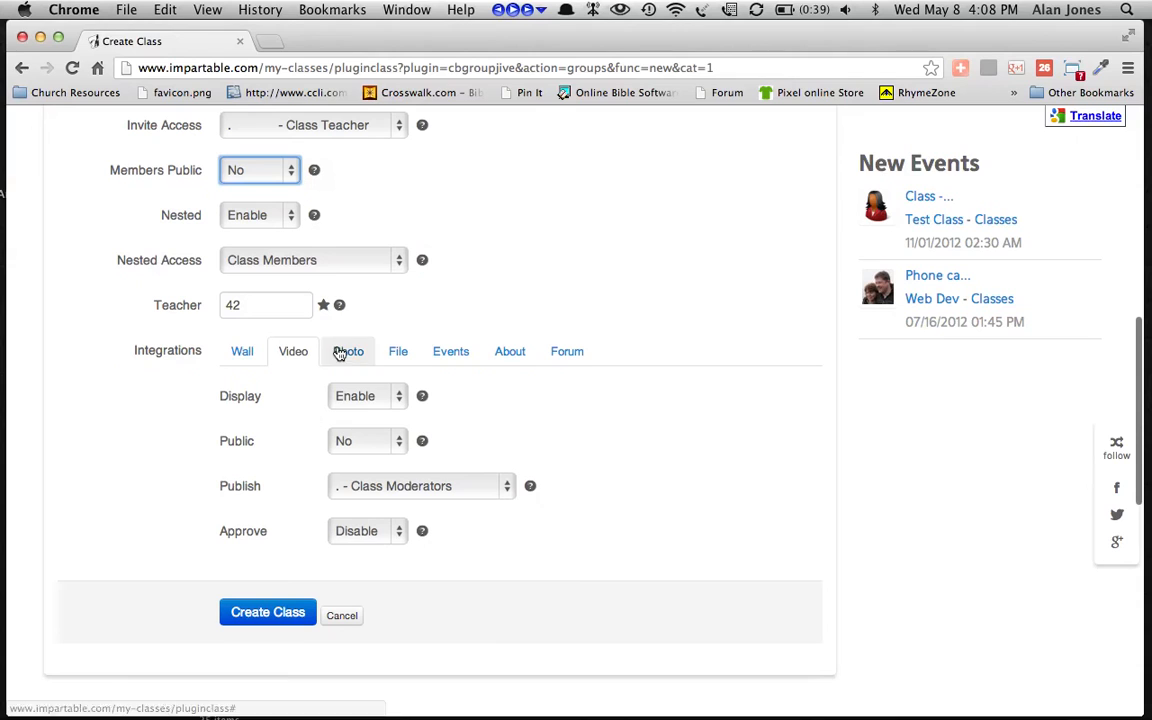
click(403, 357)
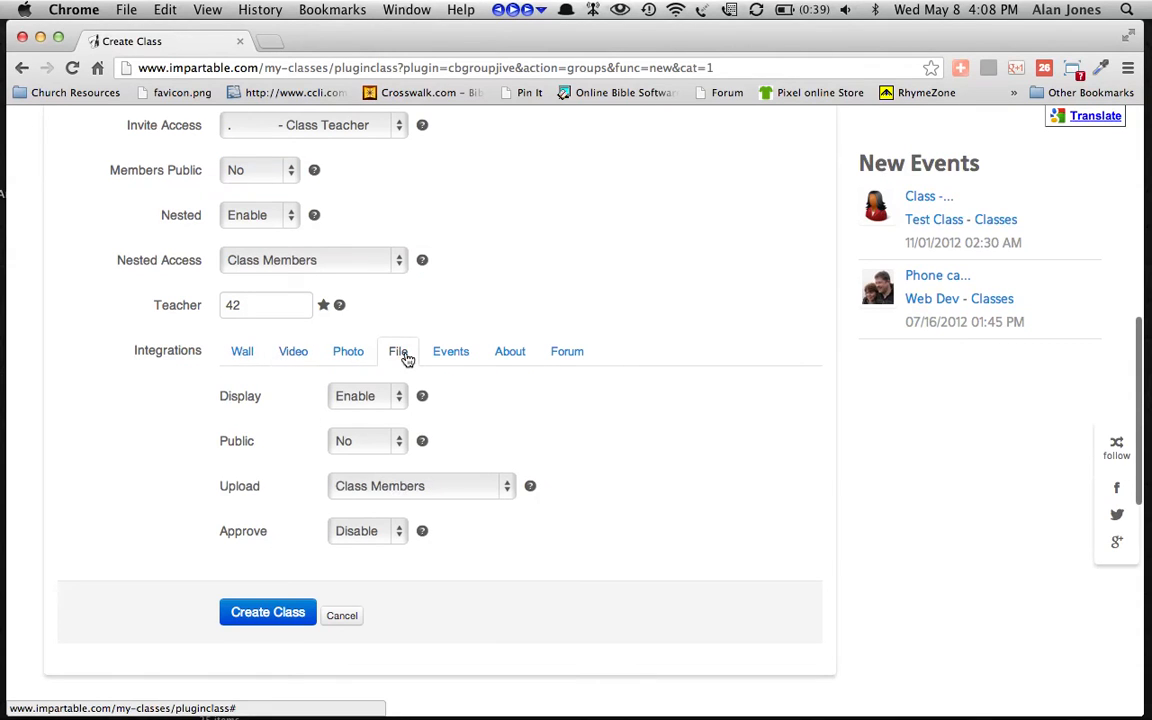
click(381, 443)
click(378, 458)
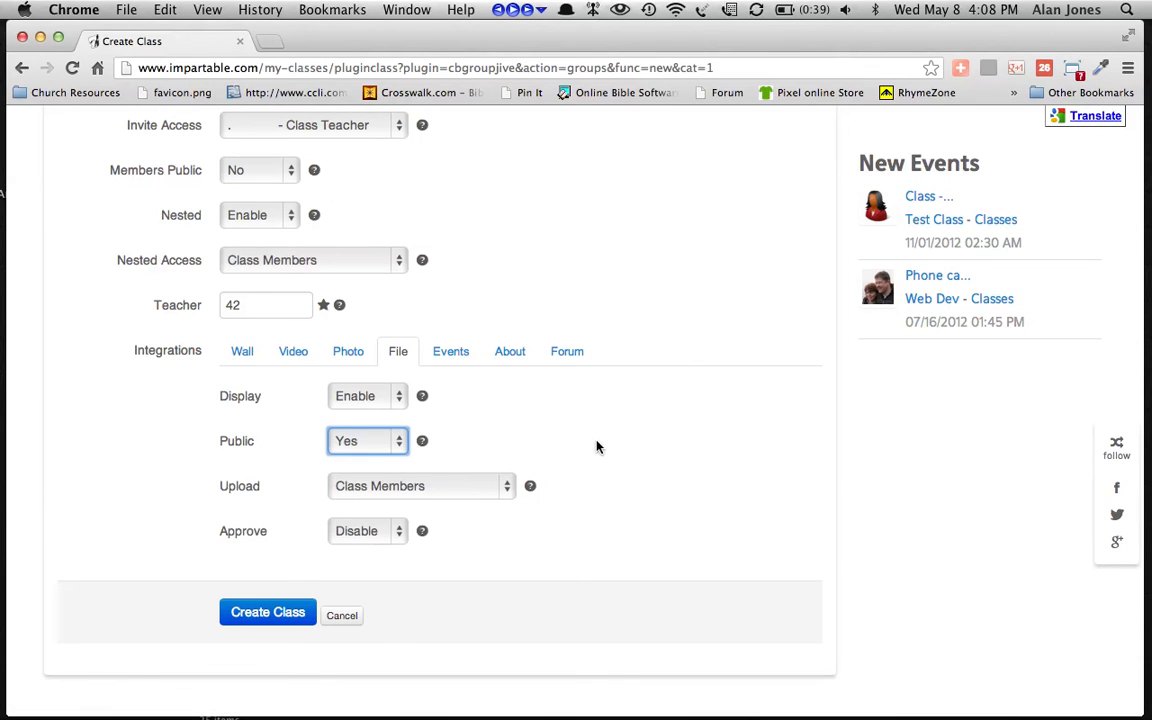
click(390, 443)
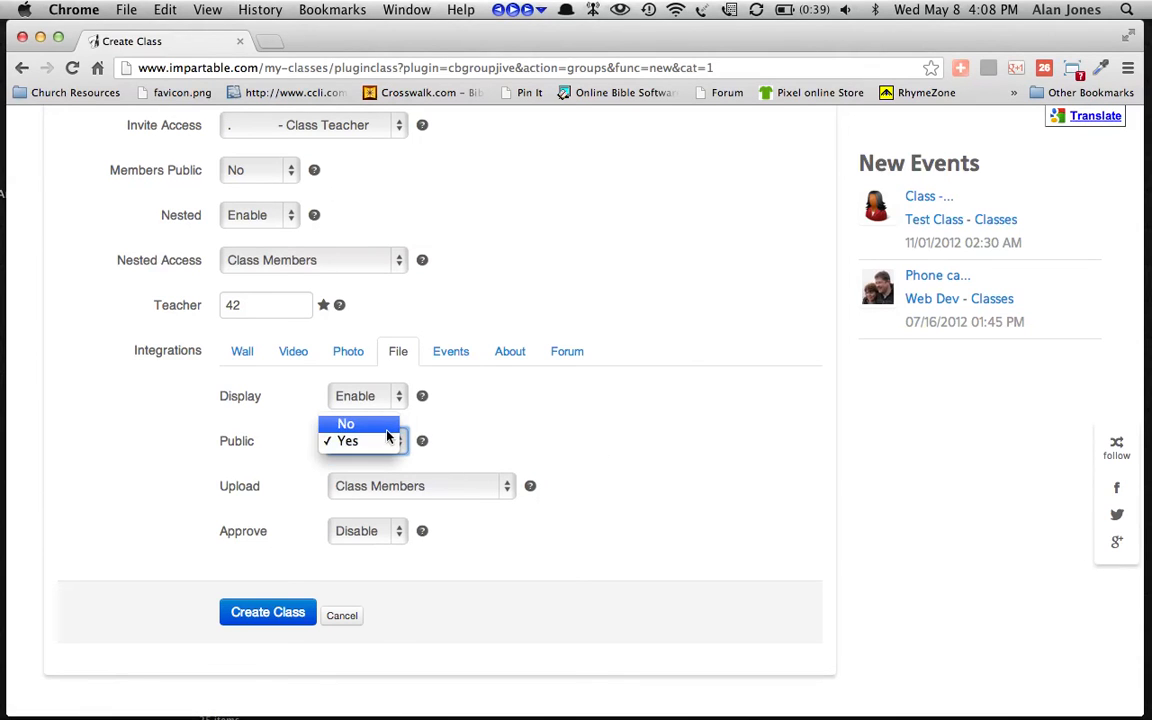
click(387, 436)
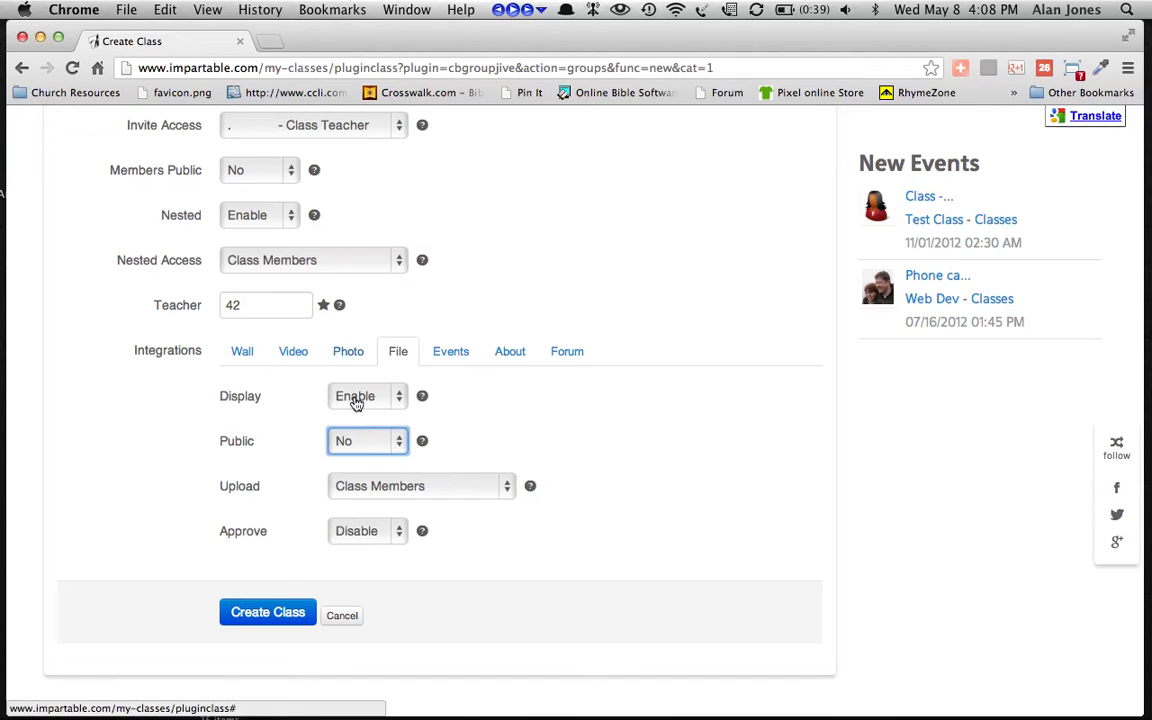
- Set the Video integration's Public option to Yes
click(295, 357)
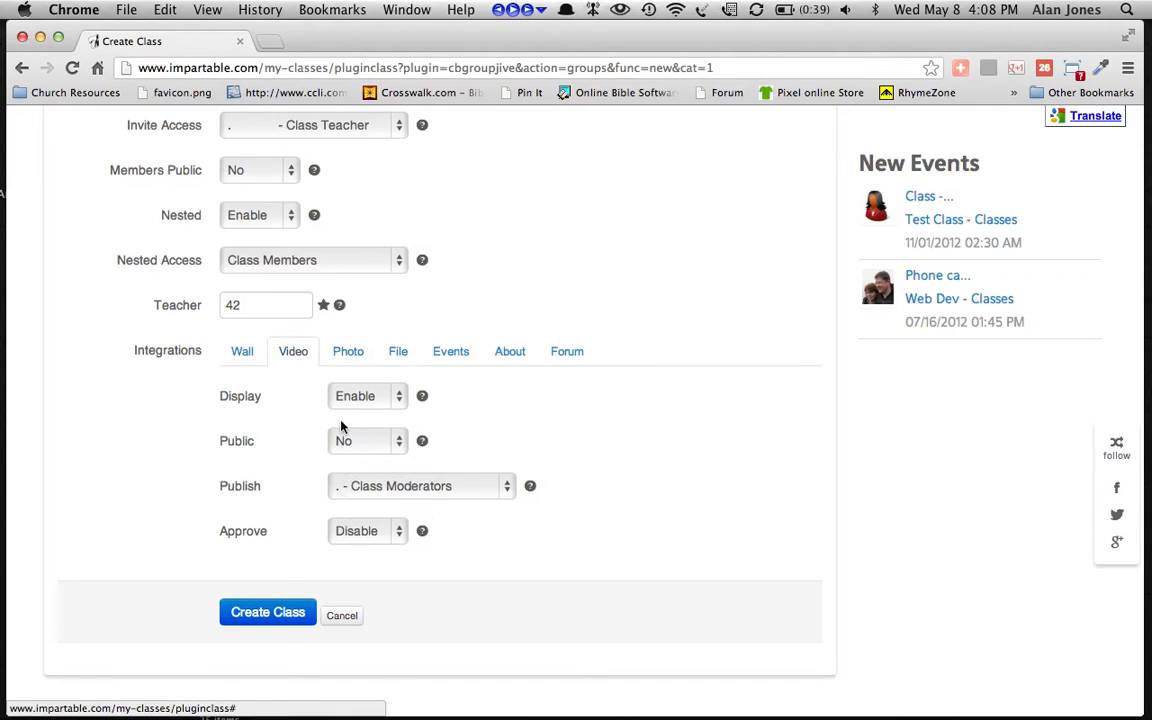
click(357, 441)
click(357, 459)
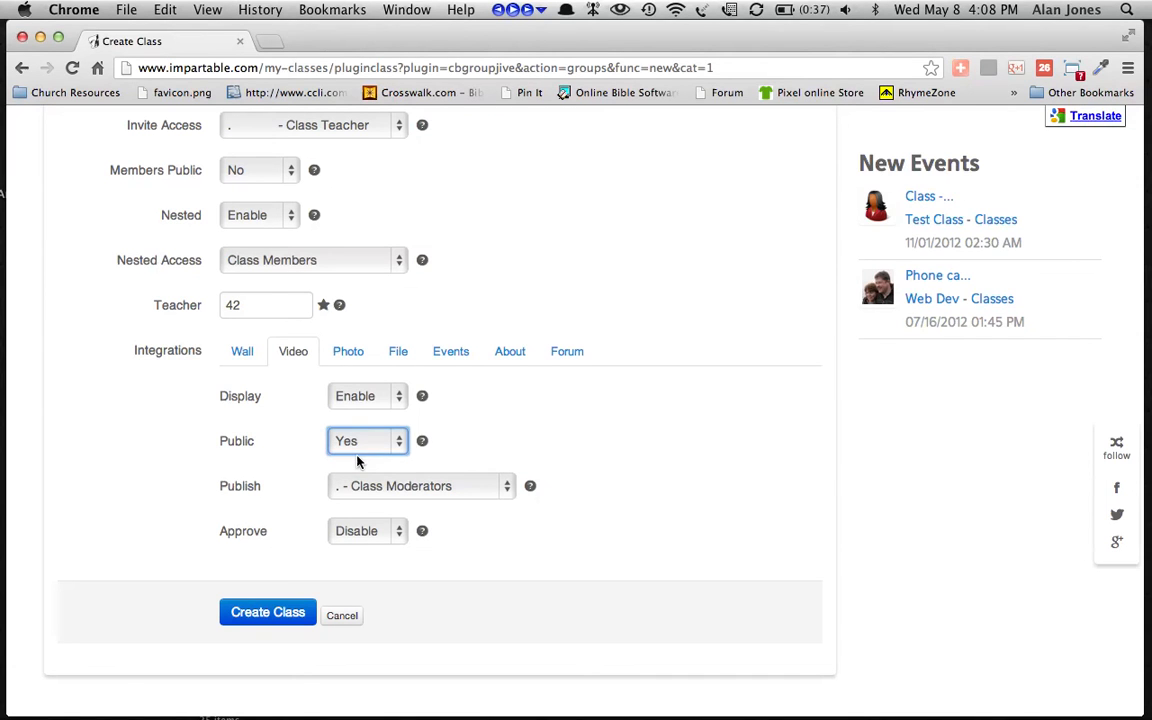
- Check the completed form and create the class
scroll(543, 338, up, 10)
scroll(540, 338, down, 10)
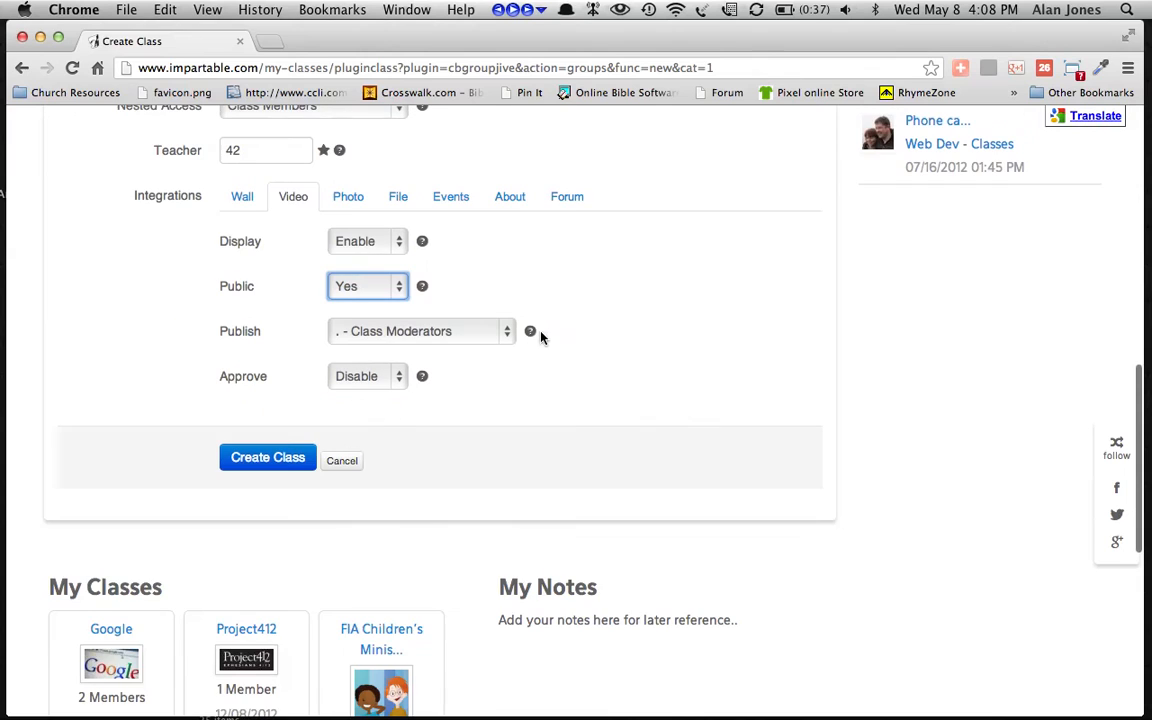
click(283, 457)
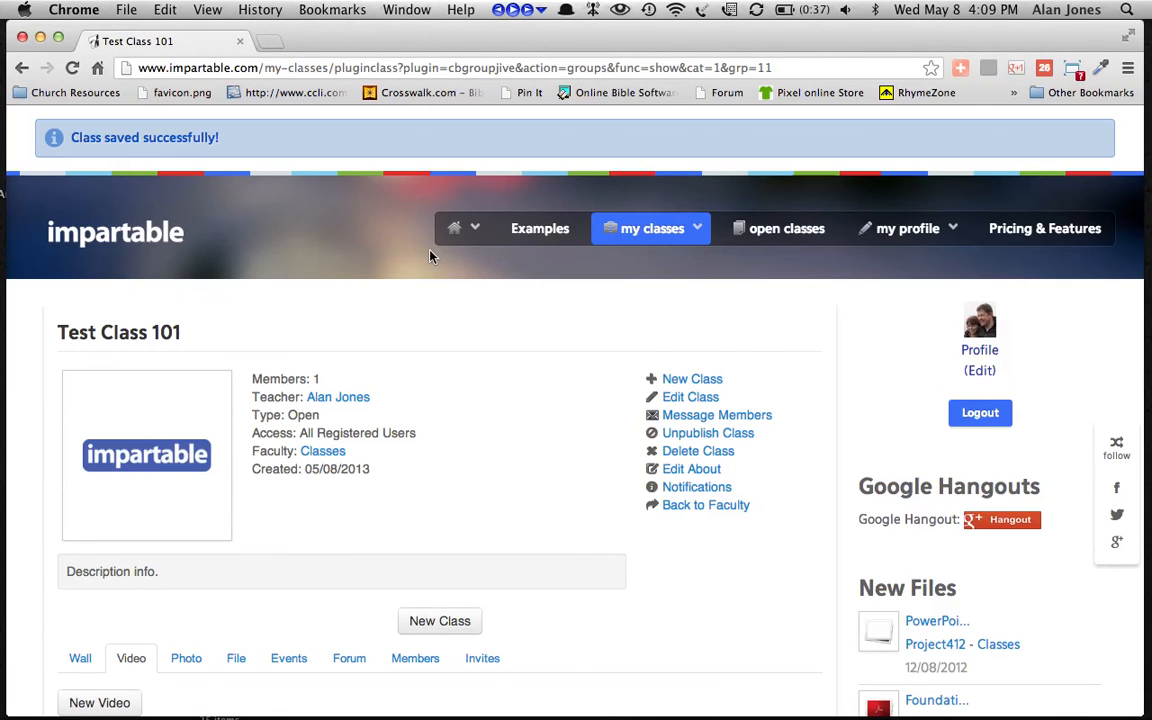
- Examine the new Test Class 101 page, including its Wall, Photo and Video sections, class details and management links
scroll(465, 272, down, 5)
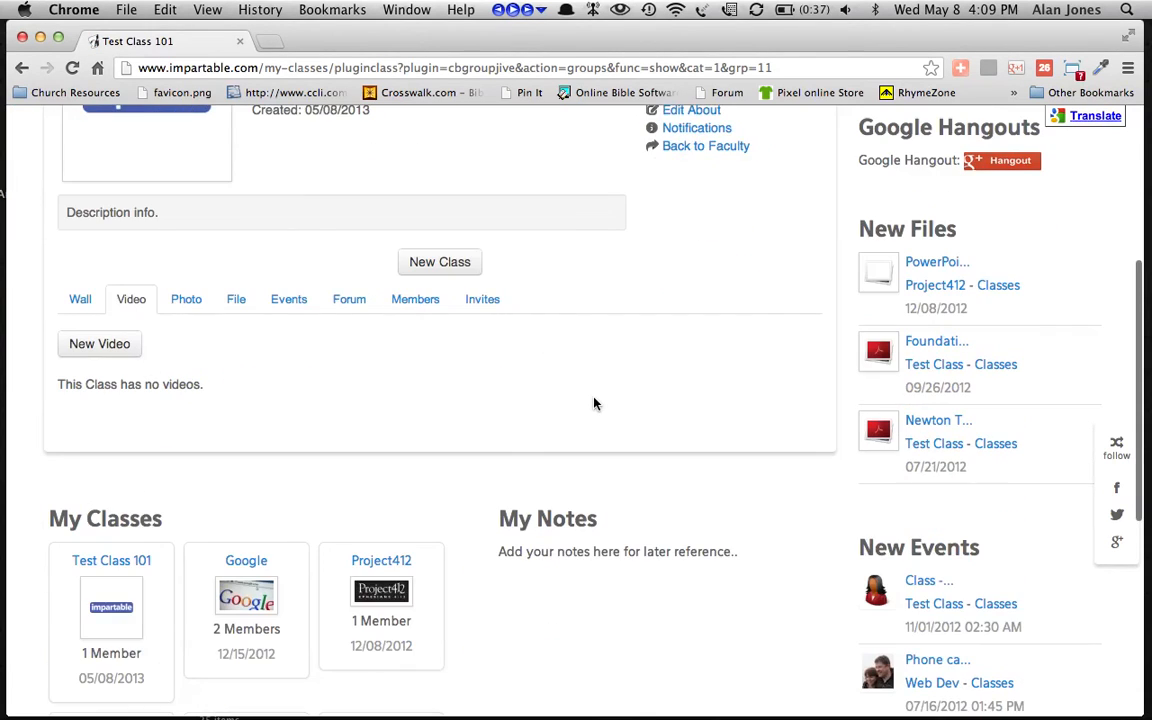
click(80, 304)
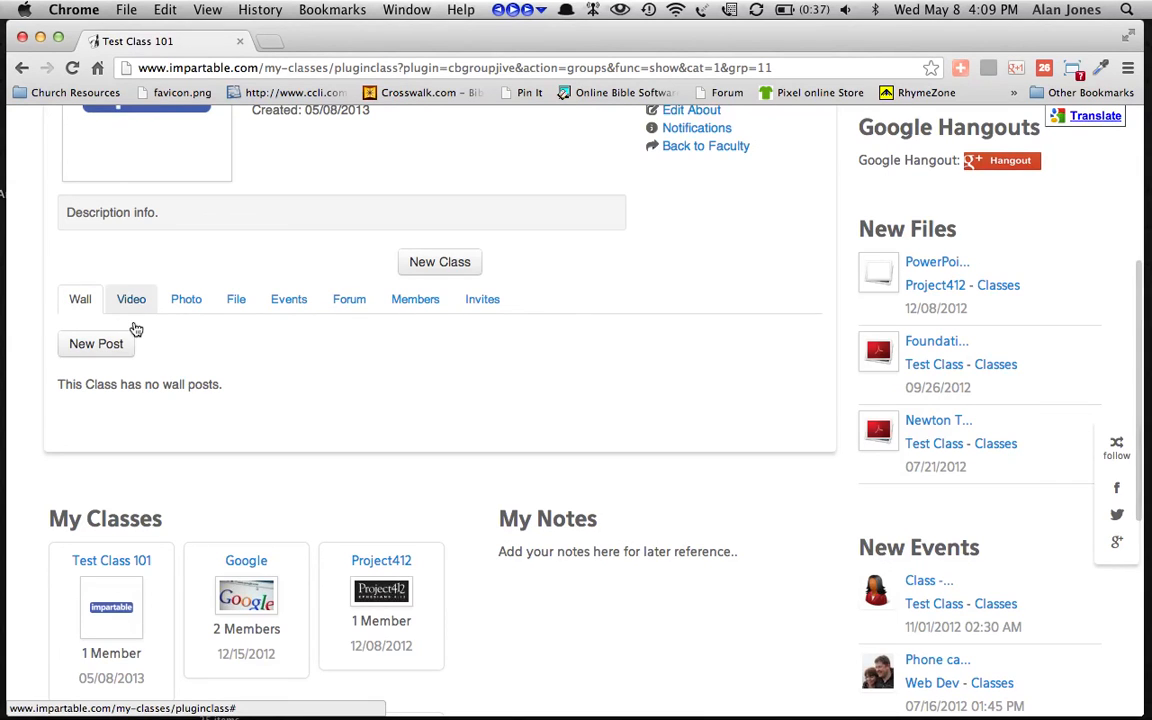
click(190, 303)
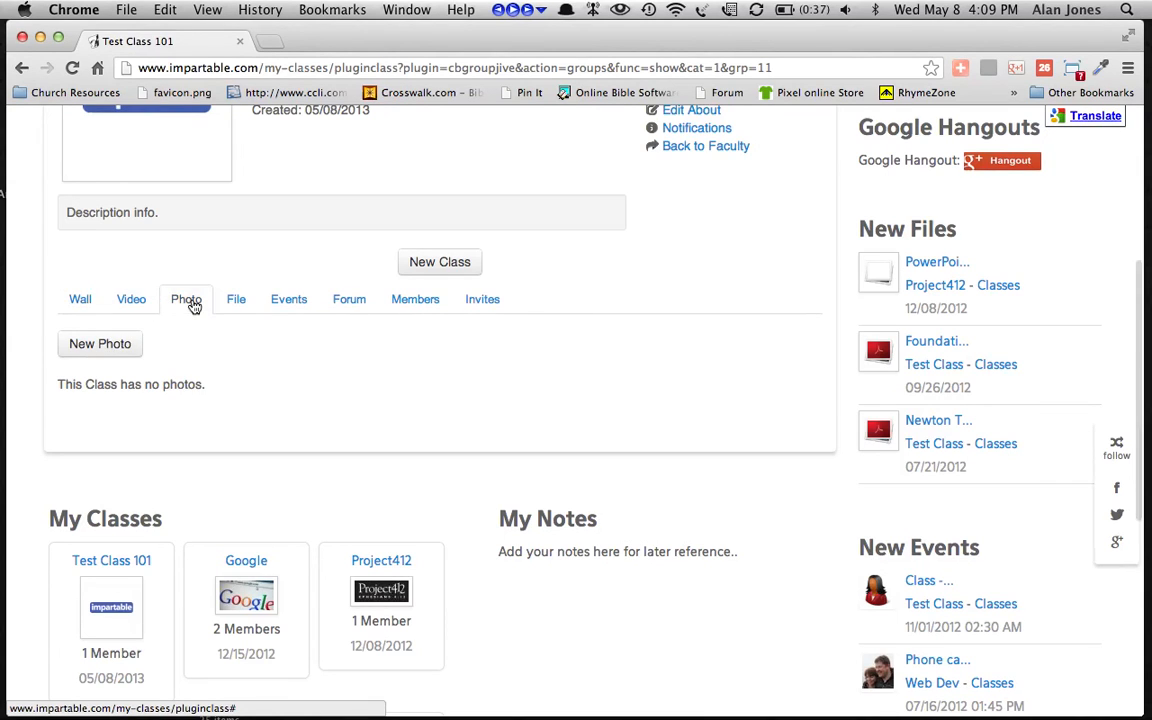
click(125, 304)
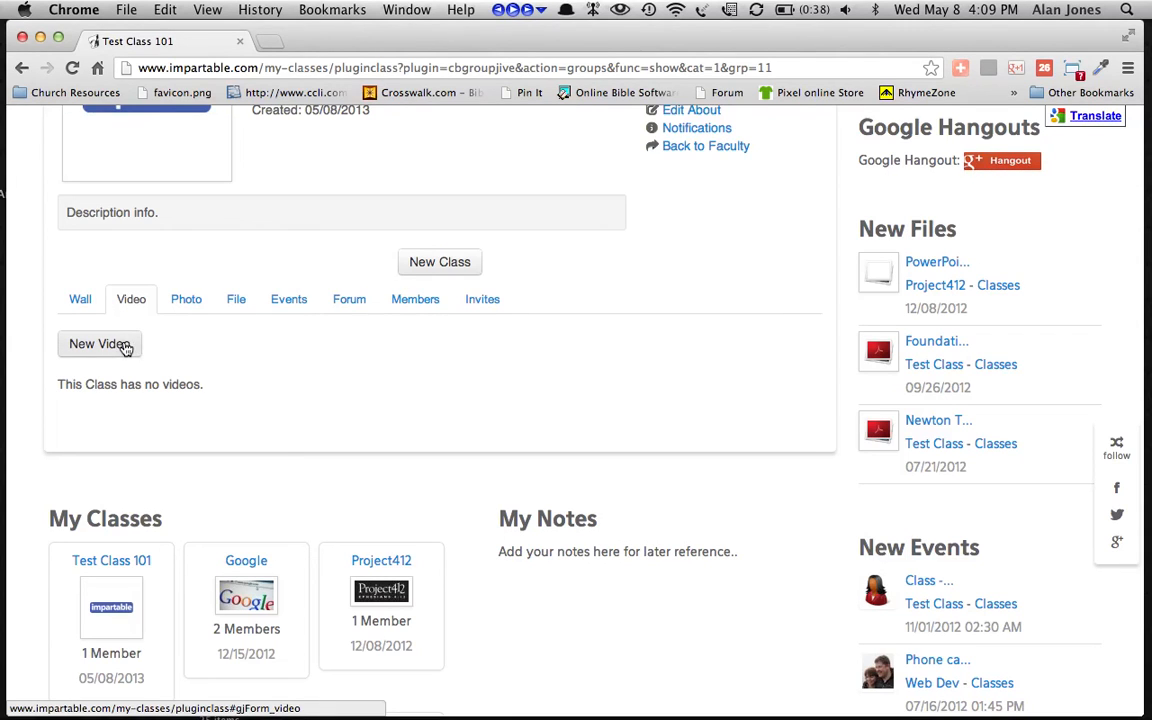
scroll(346, 350, up, 2)
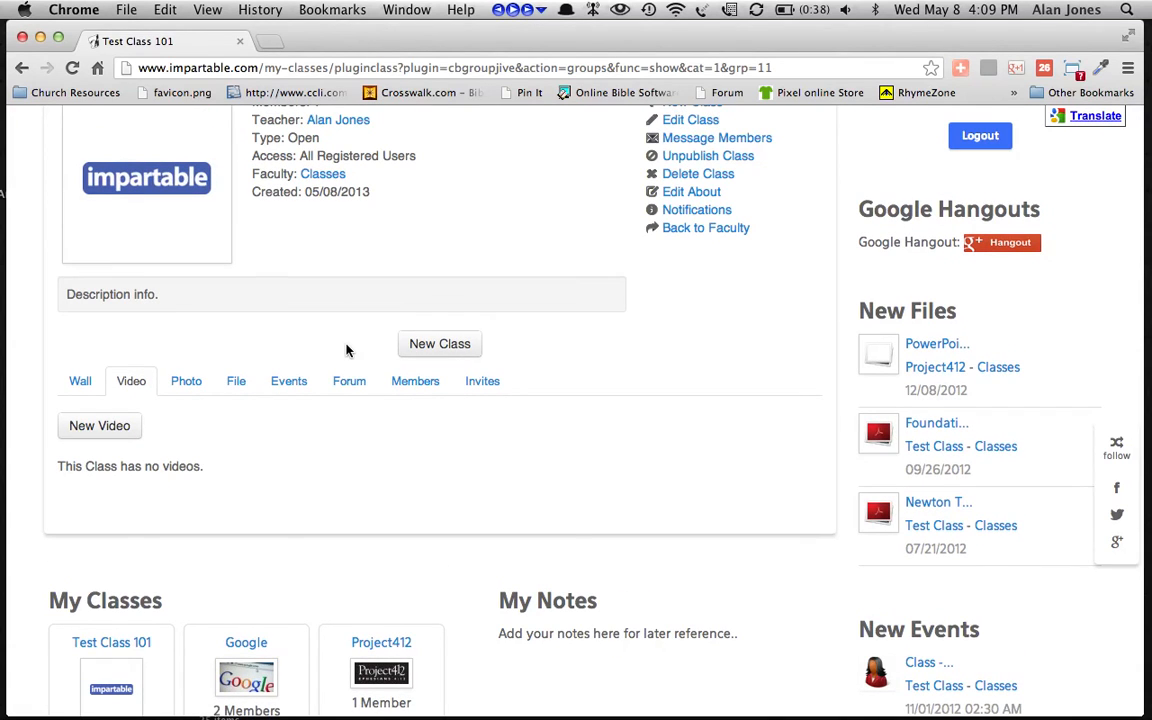
scroll(347, 350, up, 2)
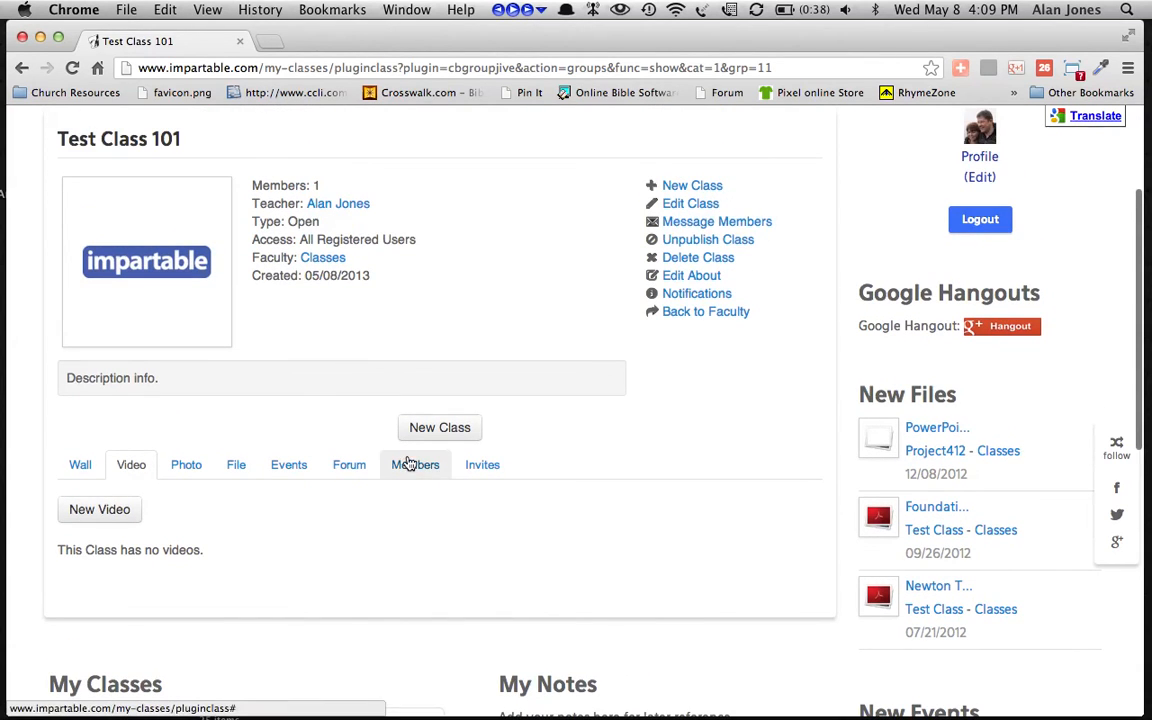
scroll(433, 489, down, 3)
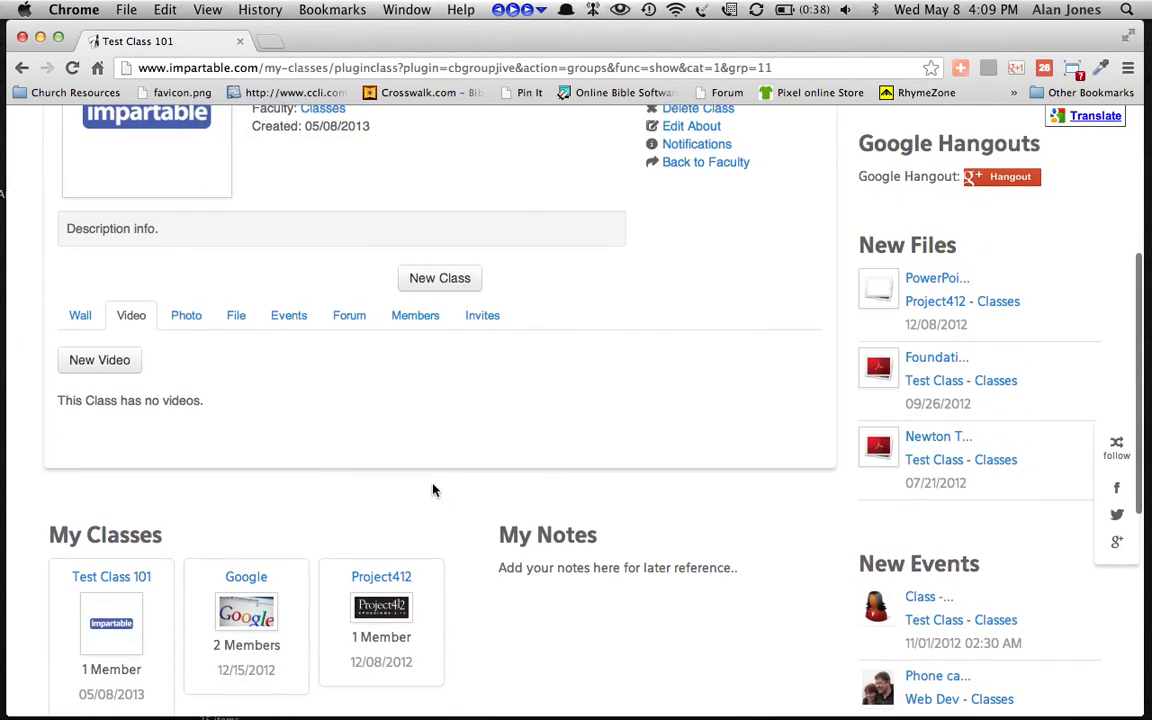
scroll(433, 489, up, 3)
scroll(433, 489, up, 3)
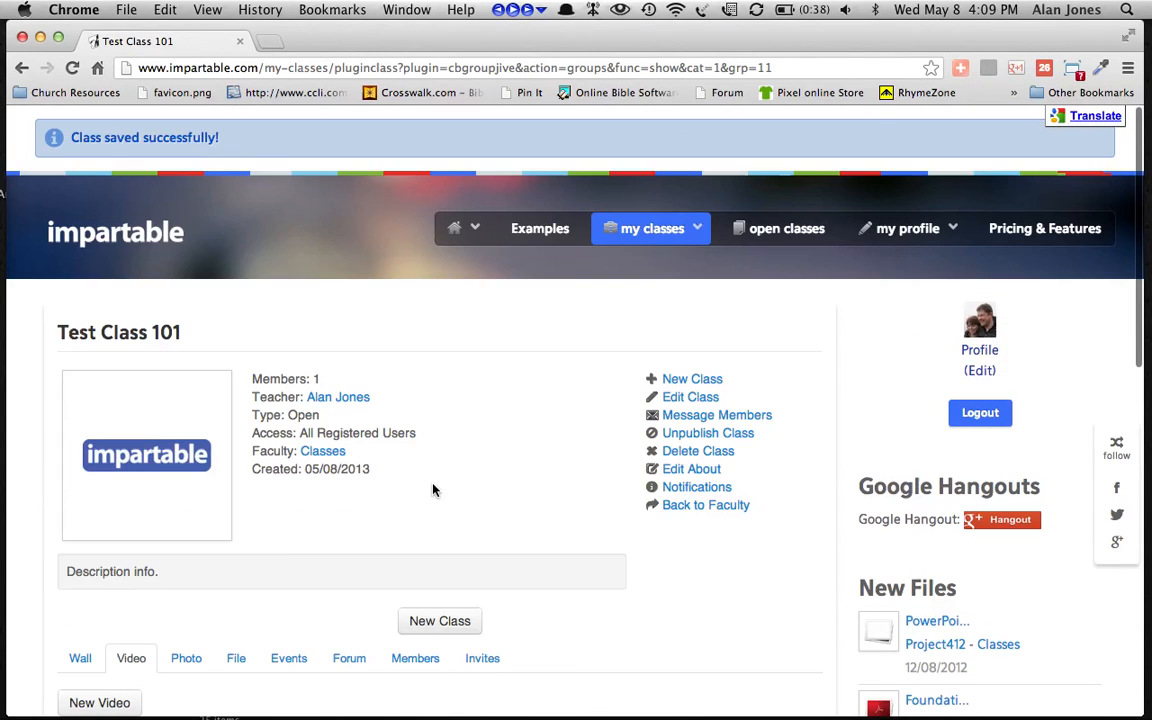
scroll(433, 489, down, 3)
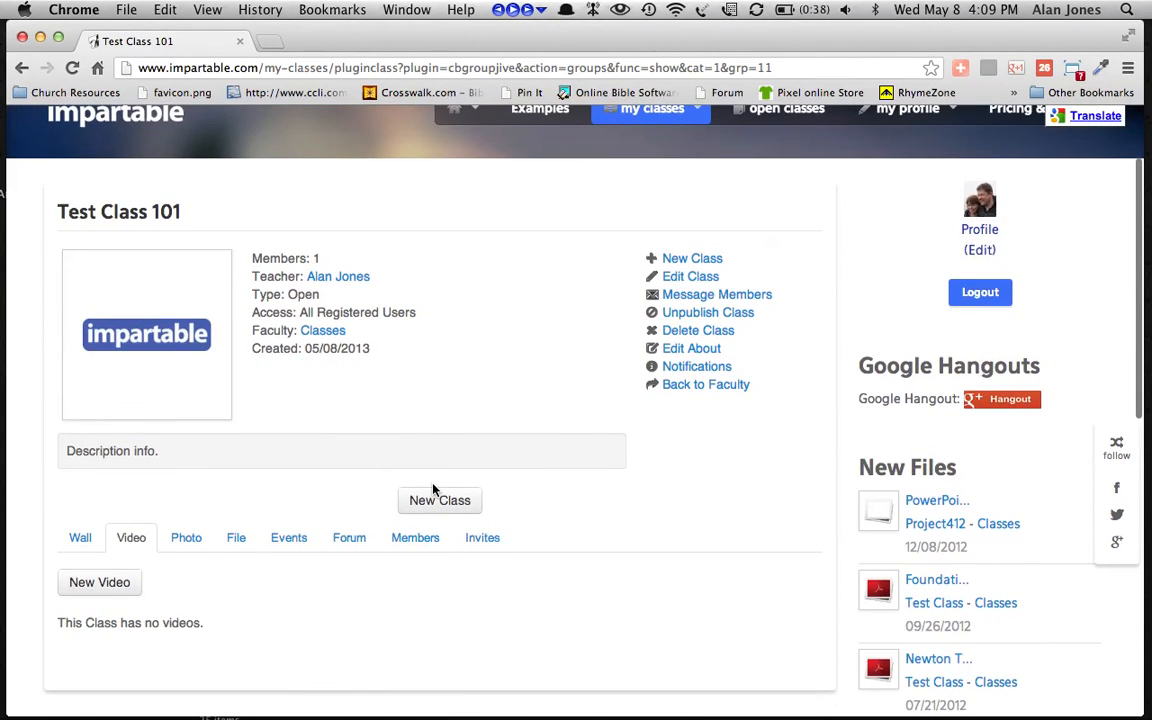